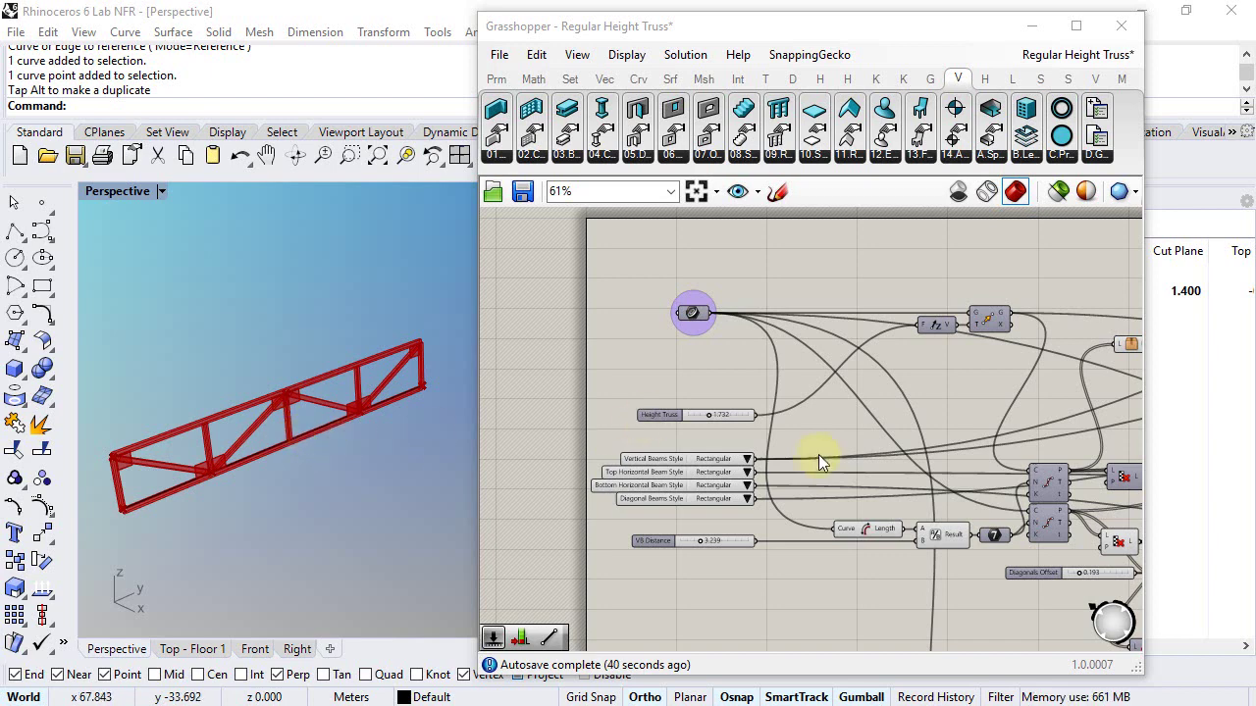
- Set Height Truss to 2.182 and VB Distance to 2.730, and check the profile options available for Vertical Beams Style
scroll(685, 447, up, 3)
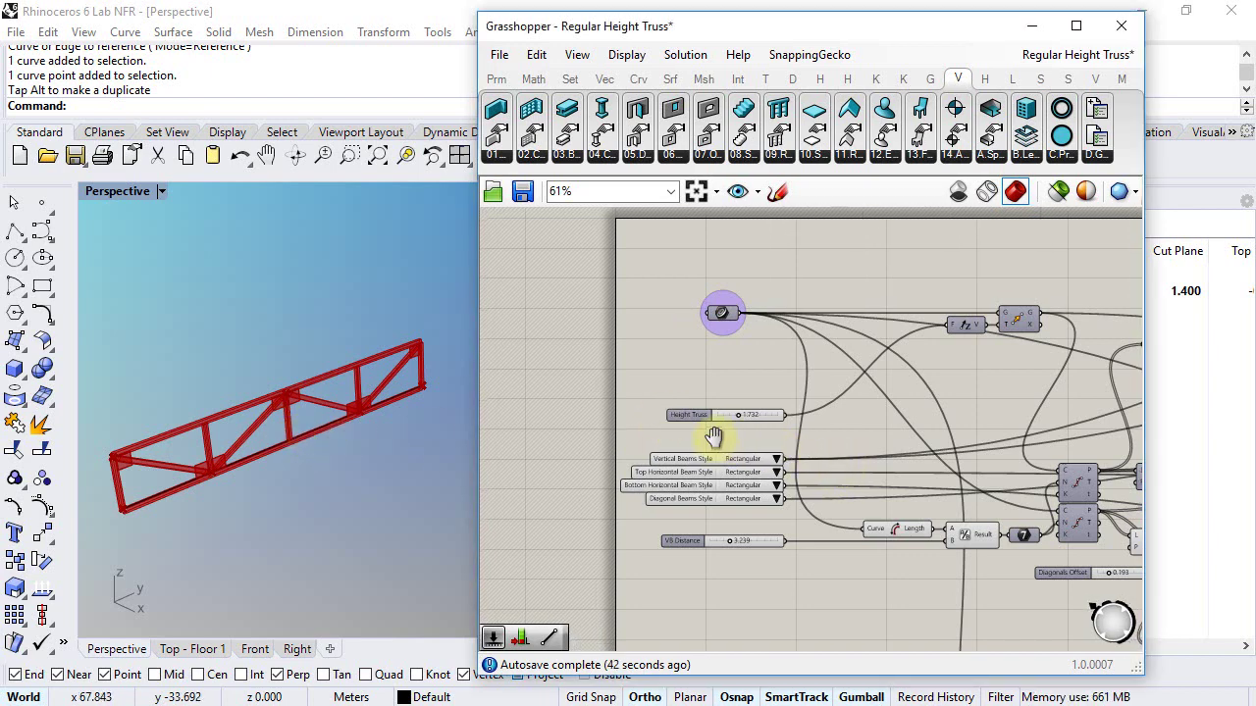
mouse_move(754, 397)
mouse_down()
mouse_move(793, 400)
mouse_move(762, 400)
mouse_up()
scroll(740, 535, down, 1)
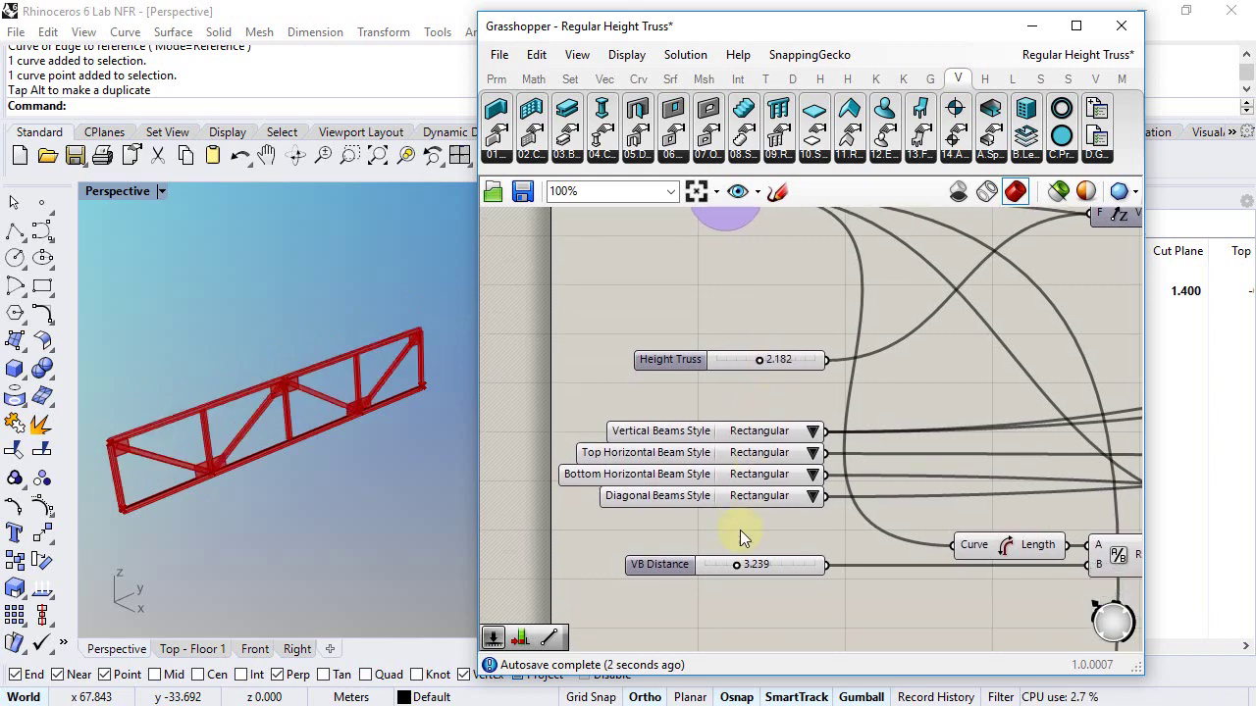
mouse_move(734, 563)
mouse_down()
mouse_move(757, 563)
mouse_move(730, 563)
mouse_up()
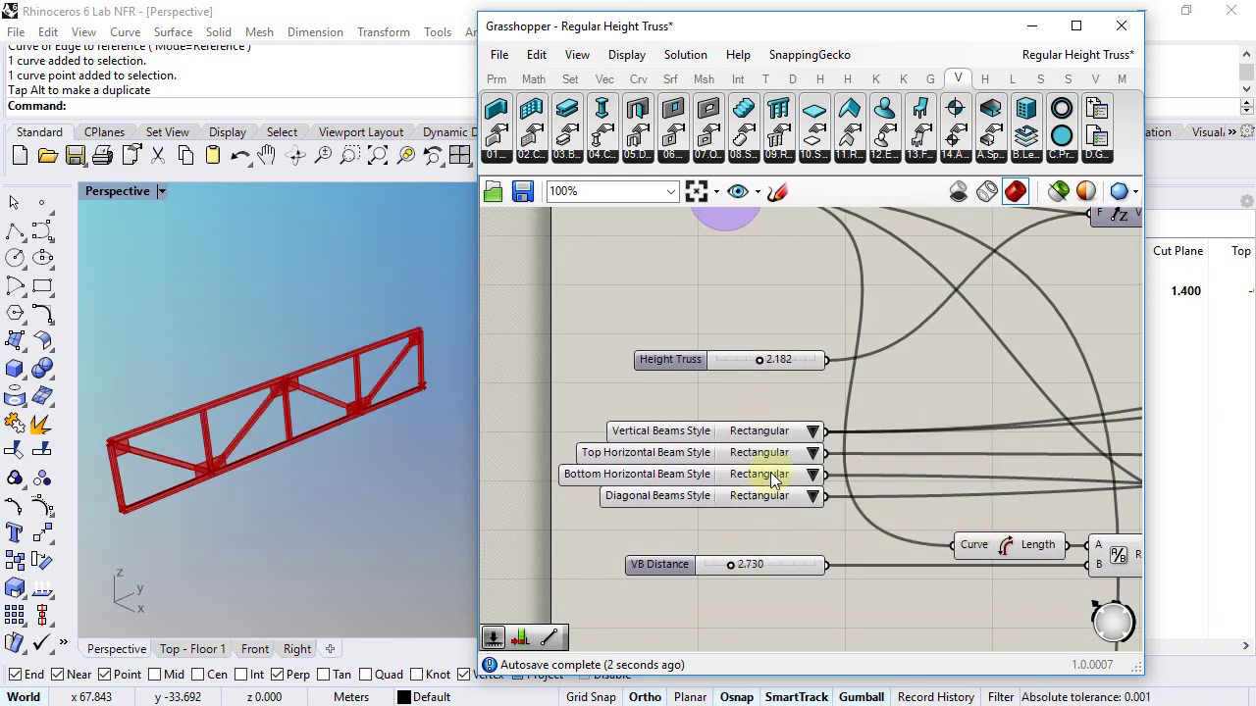
click(813, 432)
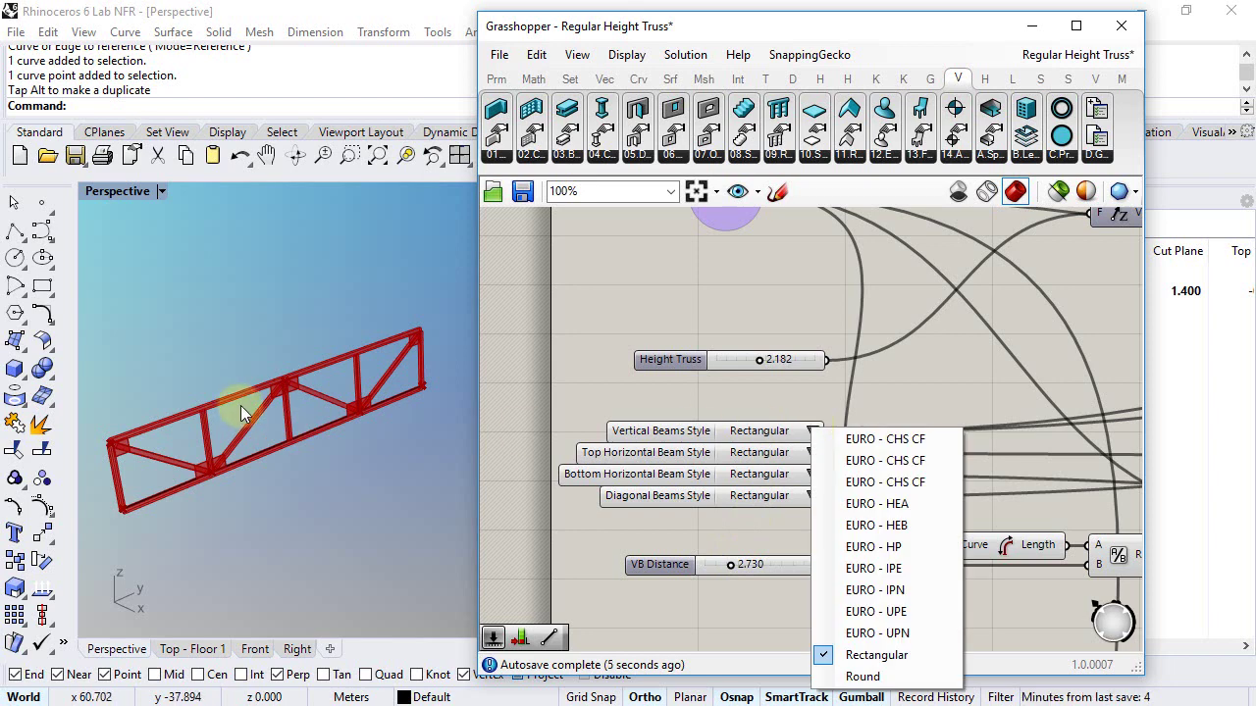
click(648, 399)
- Examine which truss parts the Verticals, Diagonal, Horizontal Top, Horizontal Bottom and Plates geometry components represent in the model
scroll(653, 419, down, 2)
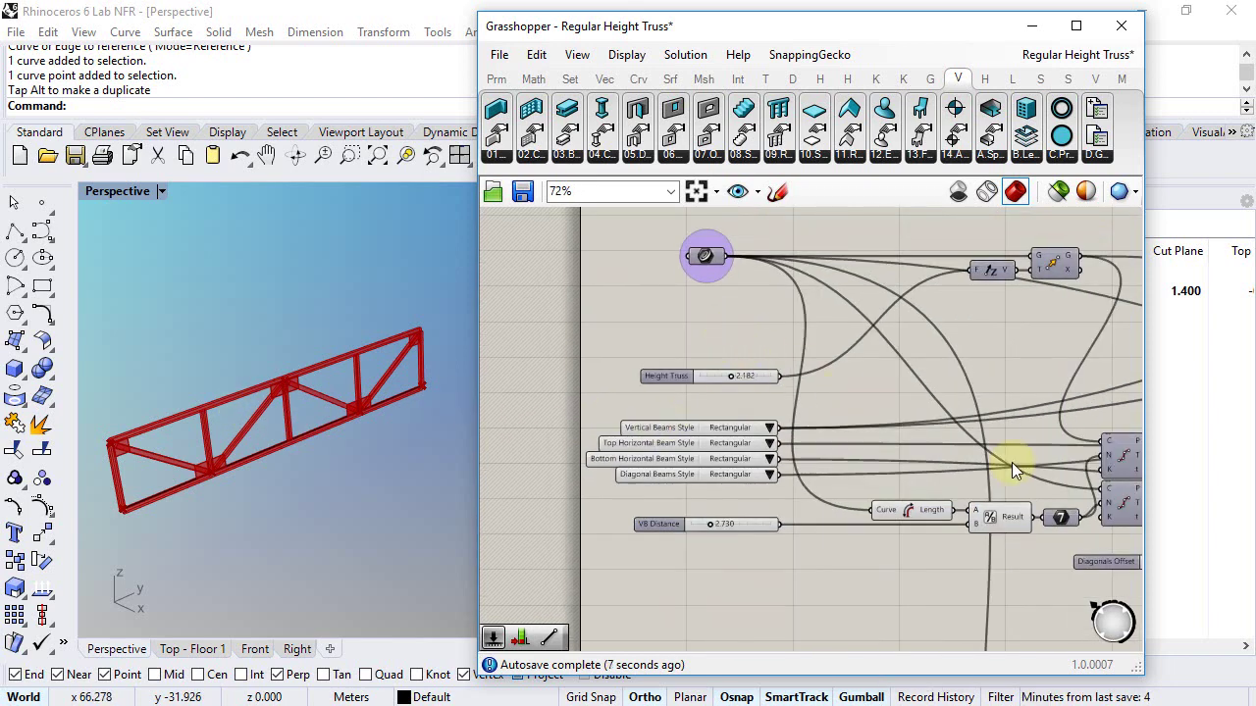
scroll(725, 435, down, 4)
right_drag(933, 482, 914, 499)
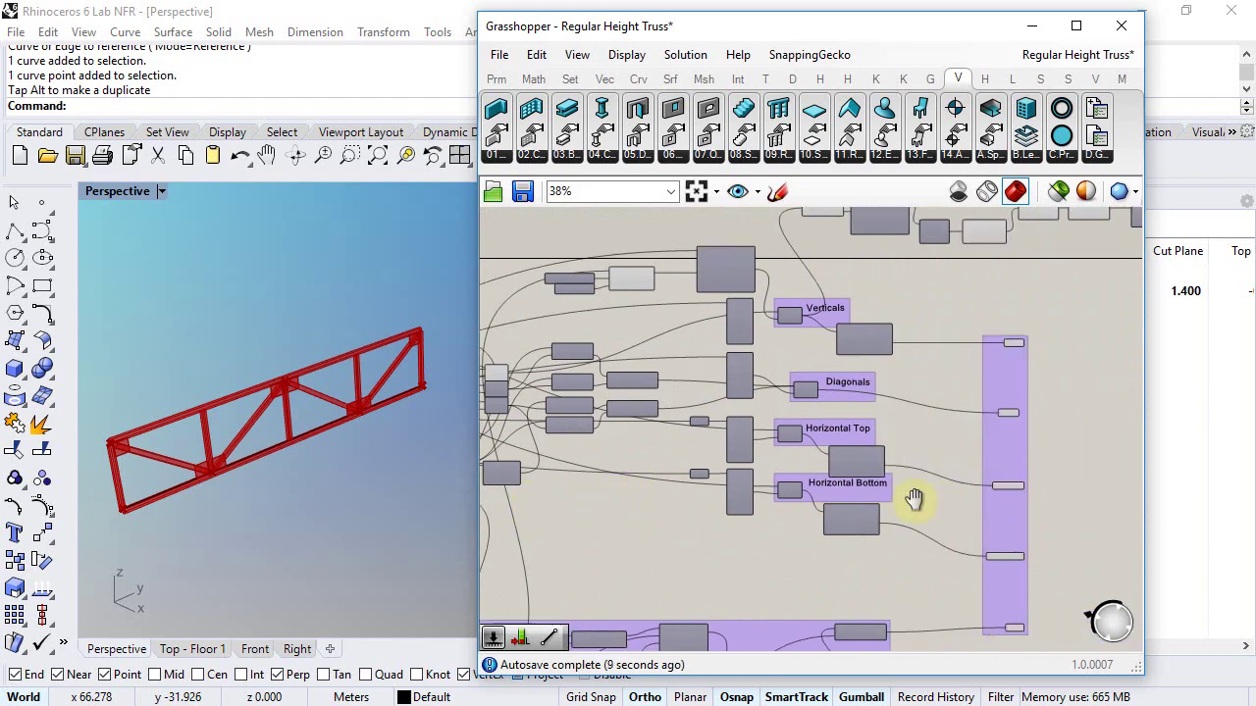
scroll(872, 357, up, 6)
click(868, 326)
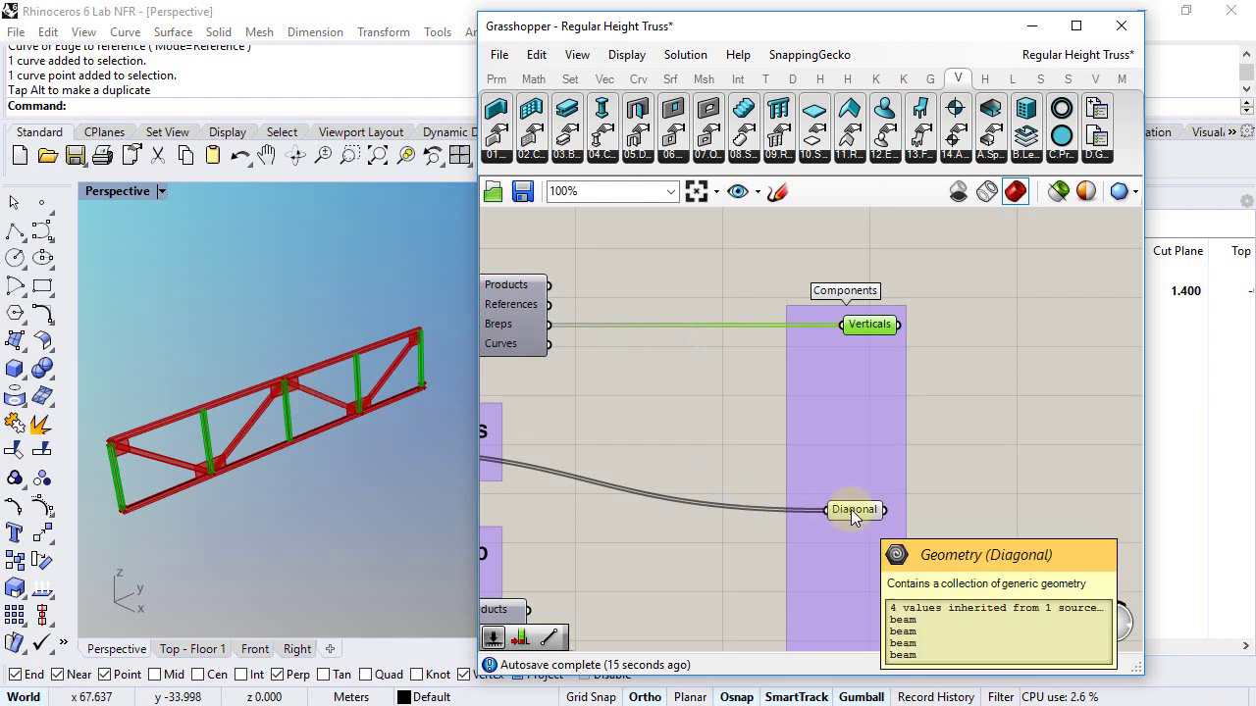
mouse_move(870, 329)
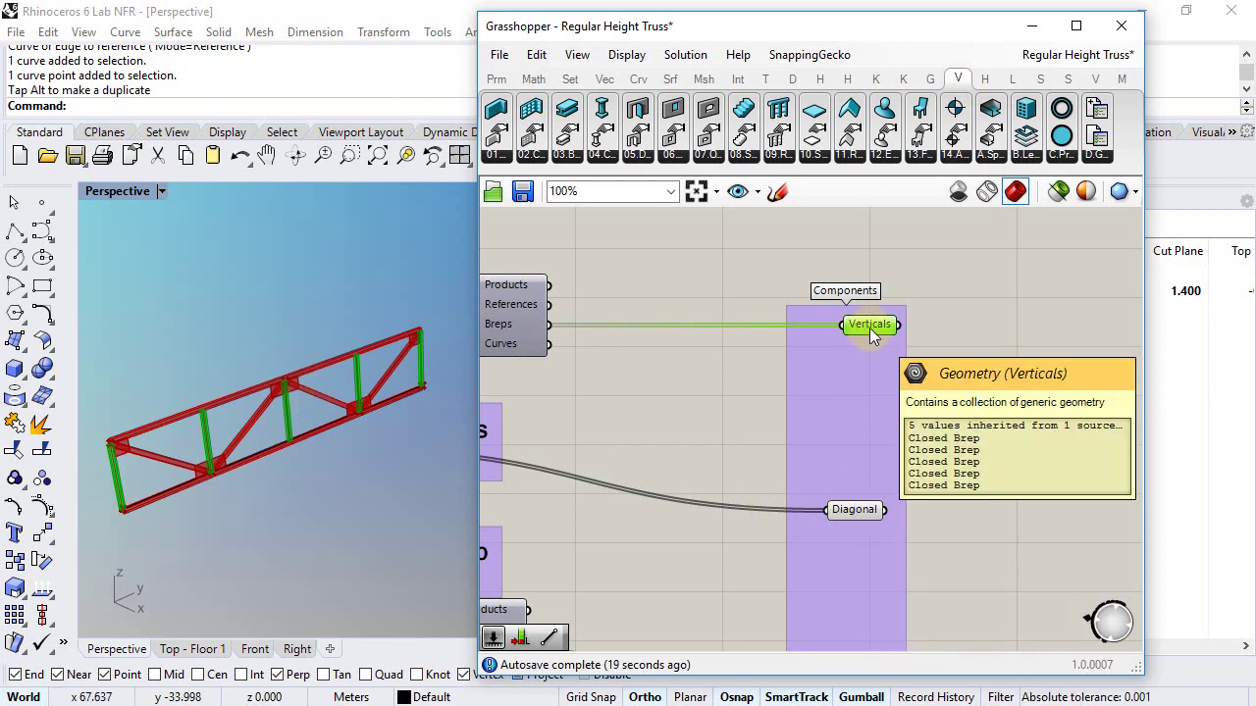
click(852, 511)
right_drag(852, 512, 868, 343)
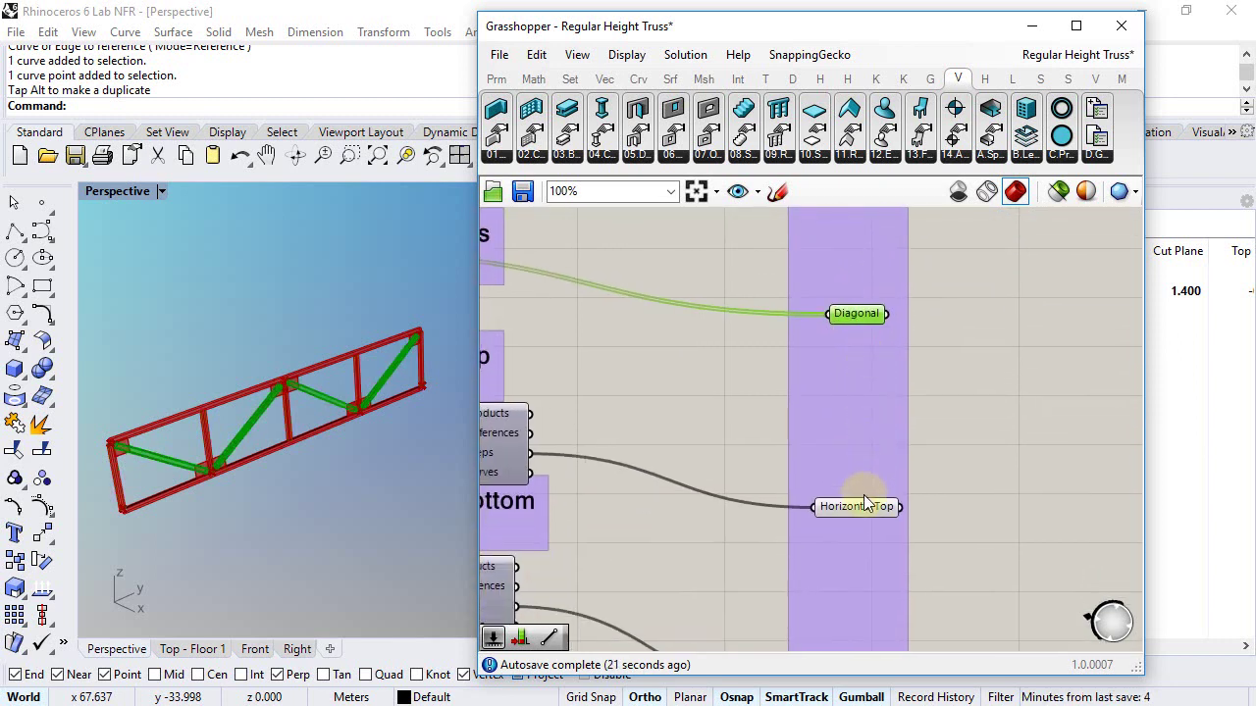
click(859, 508)
drag(859, 508, 859, 477)
right_drag(860, 542, 855, 353)
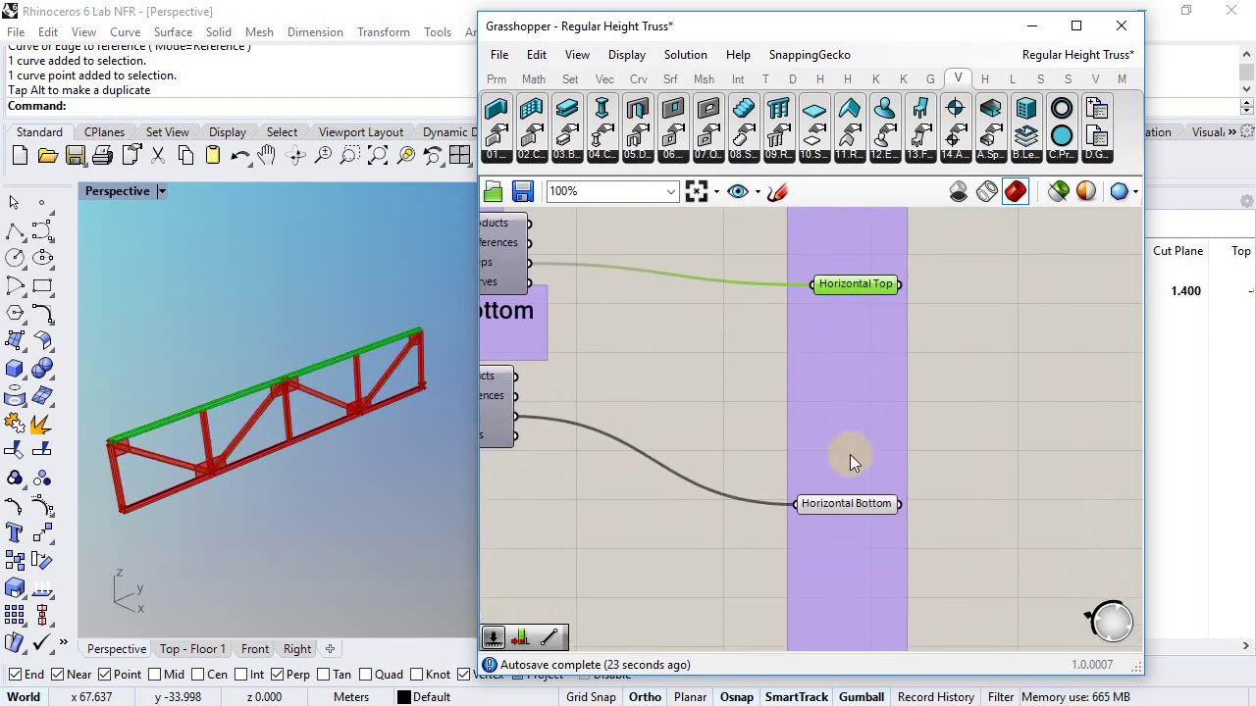
drag(845, 422, 845, 505)
right_drag(860, 574, 855, 412)
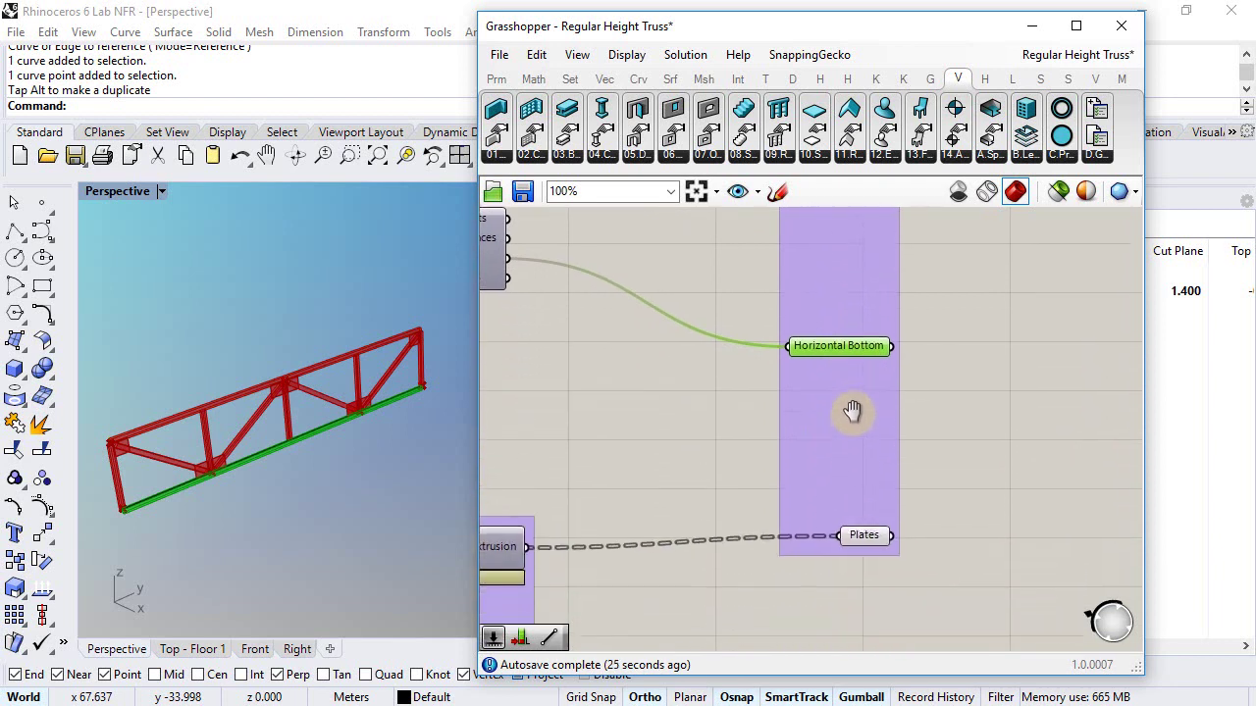
click(864, 531)
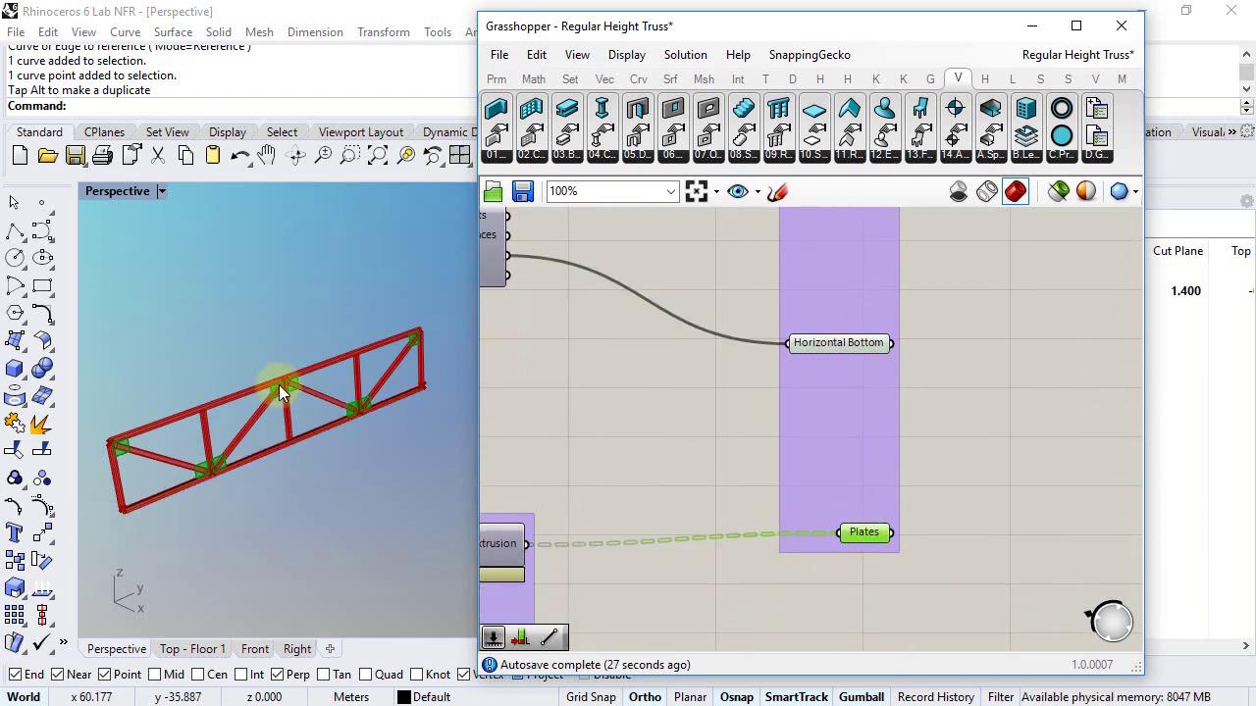
- Check the name assigned to the Horizontal Bottom geometry component
right_drag(788, 425, 768, 541)
click(811, 461)
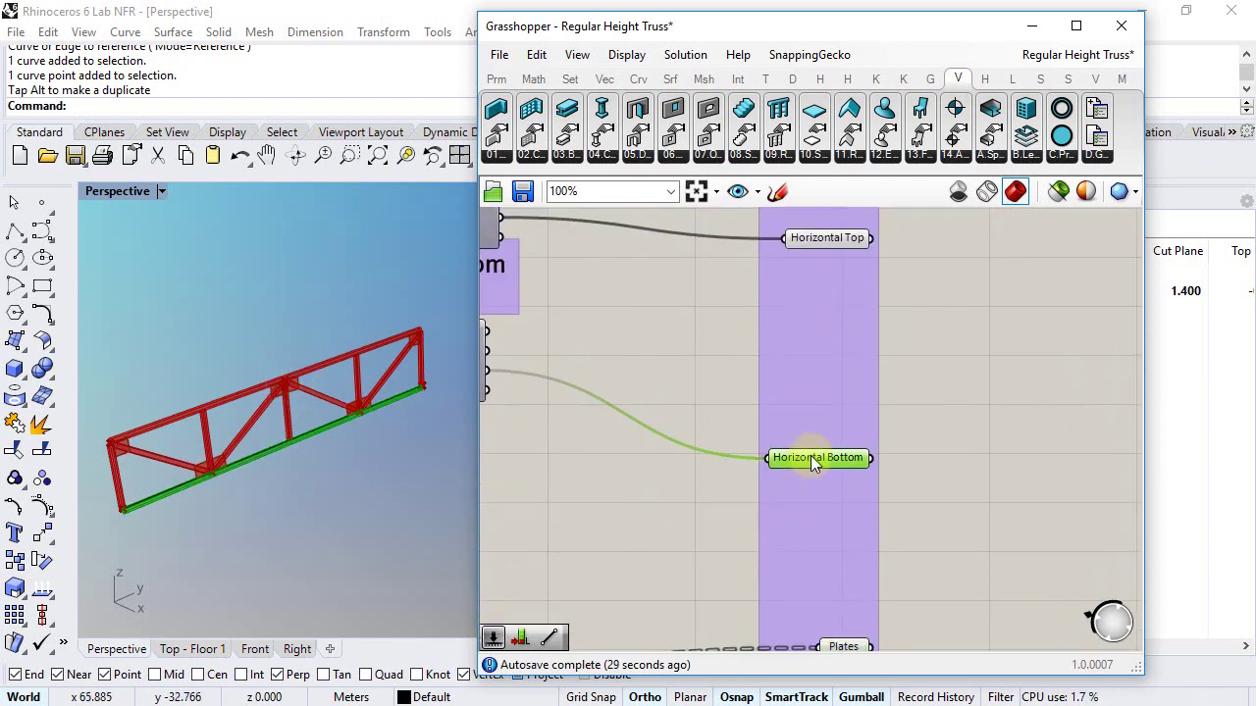
right_click(813, 458)
drag(937, 319, 839, 322)
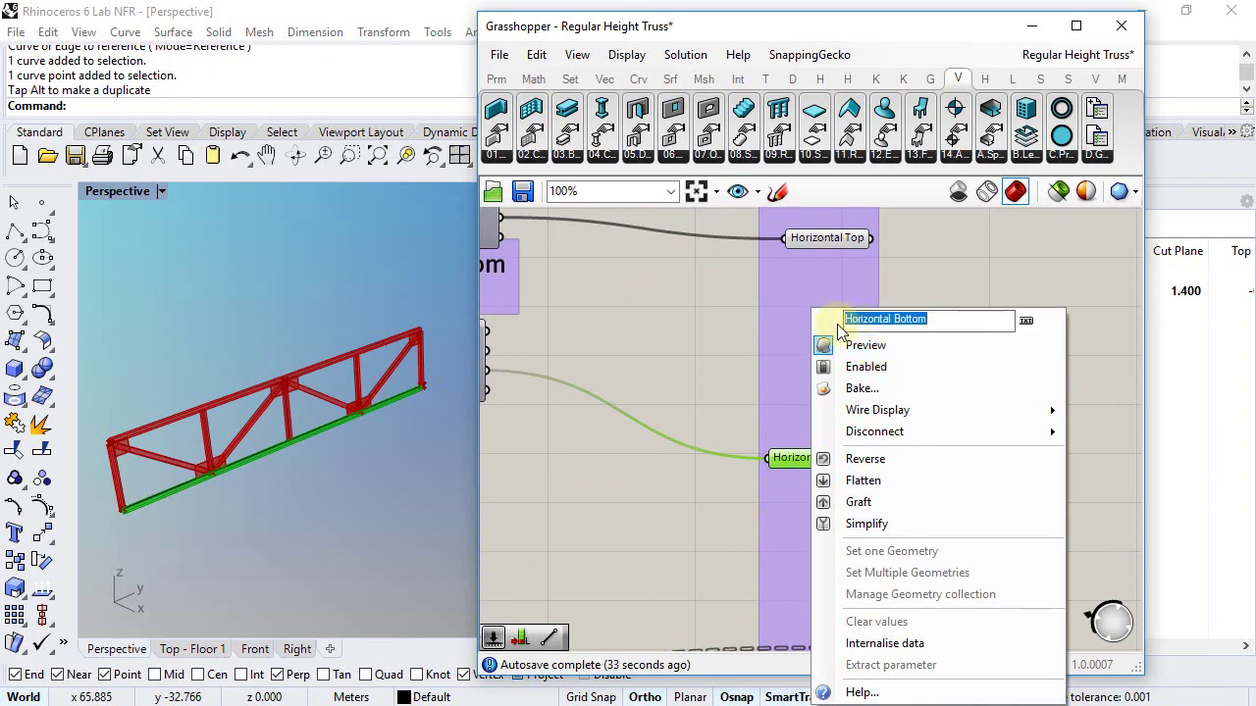
click(904, 286)
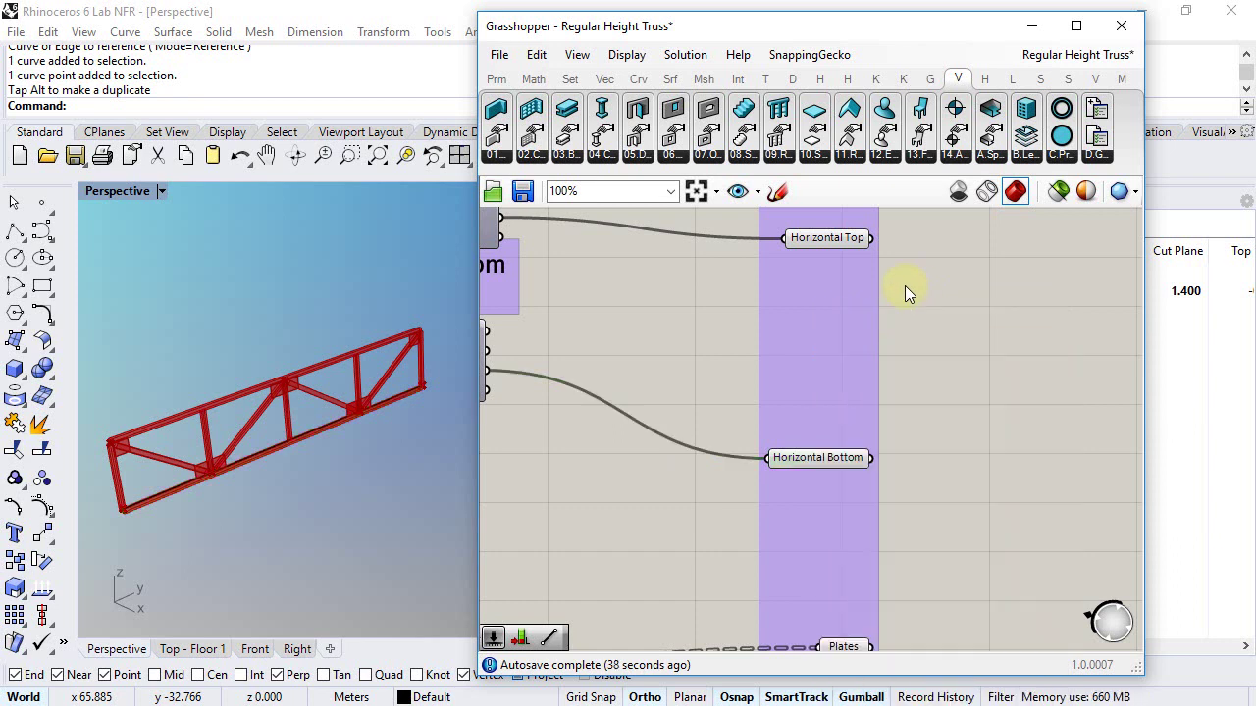
- Save the Regular Height Truss definition and close Grasshopper
right_drag(661, 282, 699, 314)
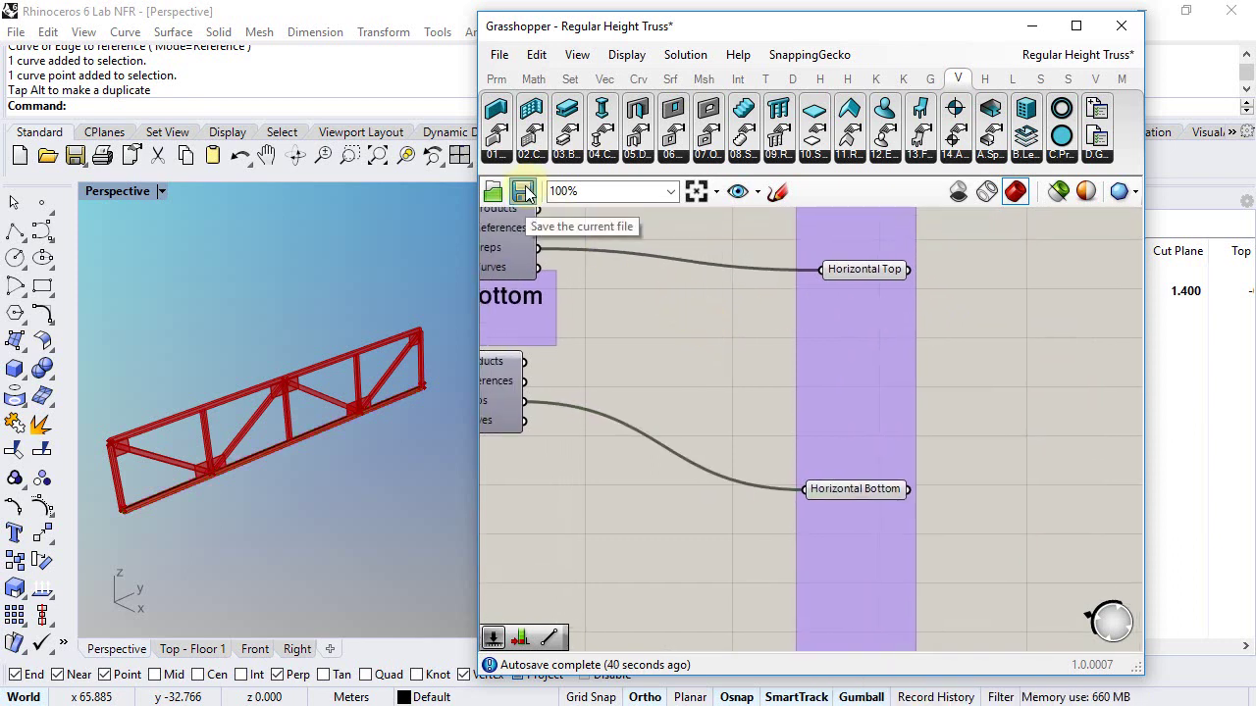
click(524, 193)
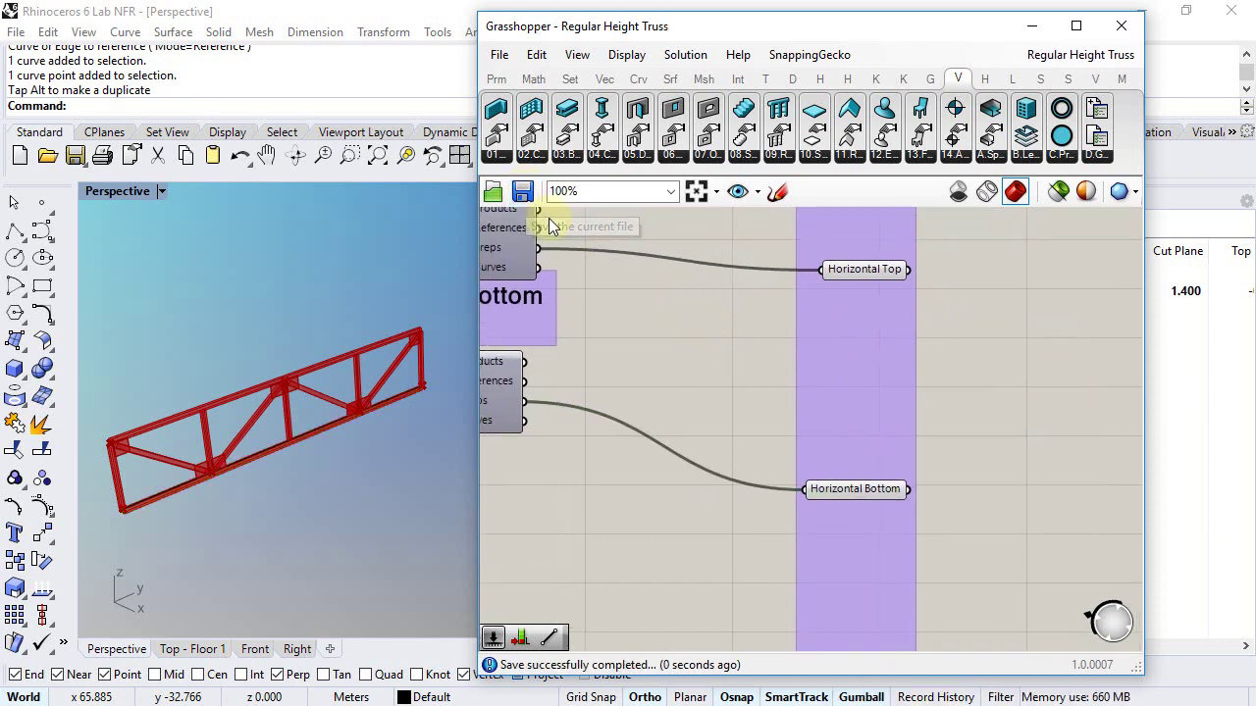
click(1122, 26)
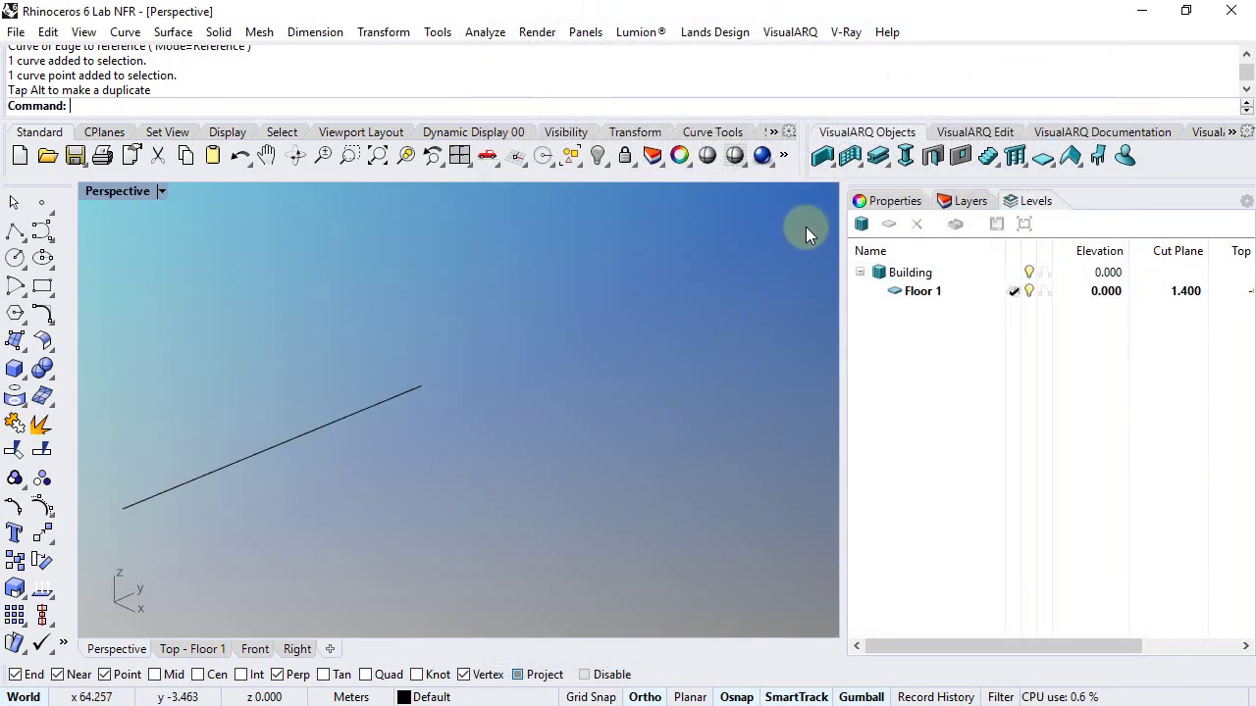
- Open the VisualARQ beam styles and start creating a new Grasshopper style
right_click(877, 159)
drag(871, 153, 755, 116)
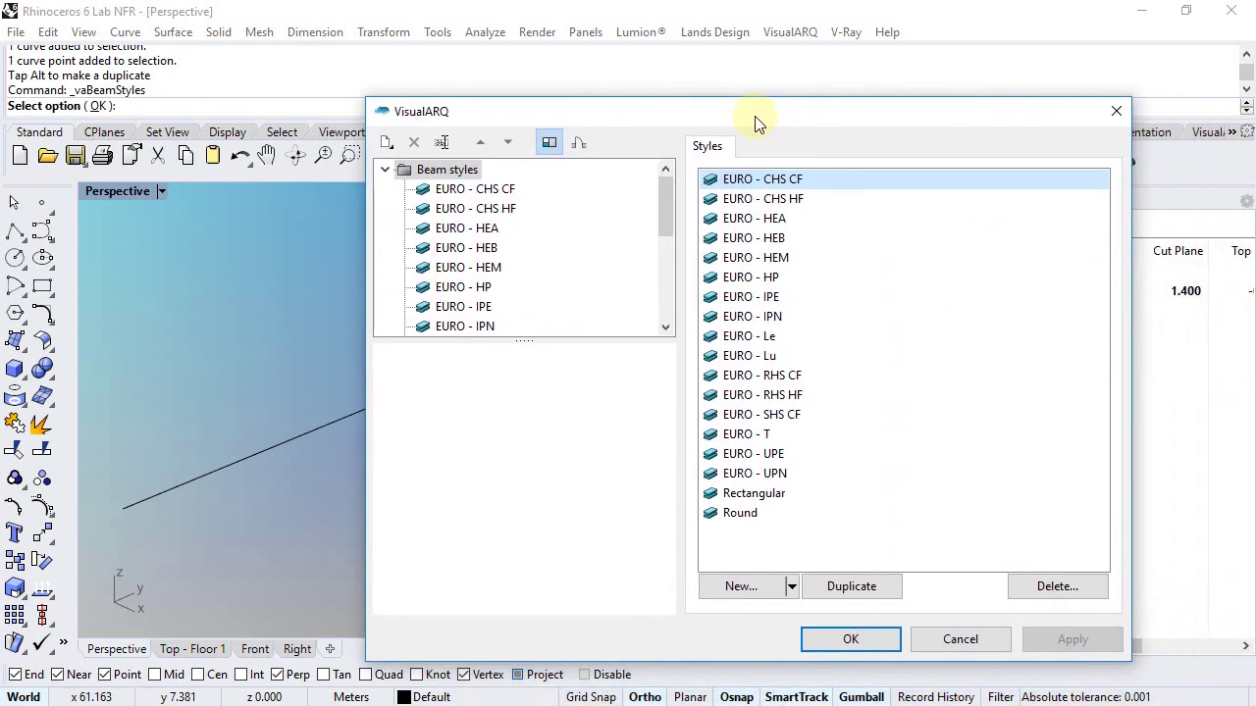
click(791, 584)
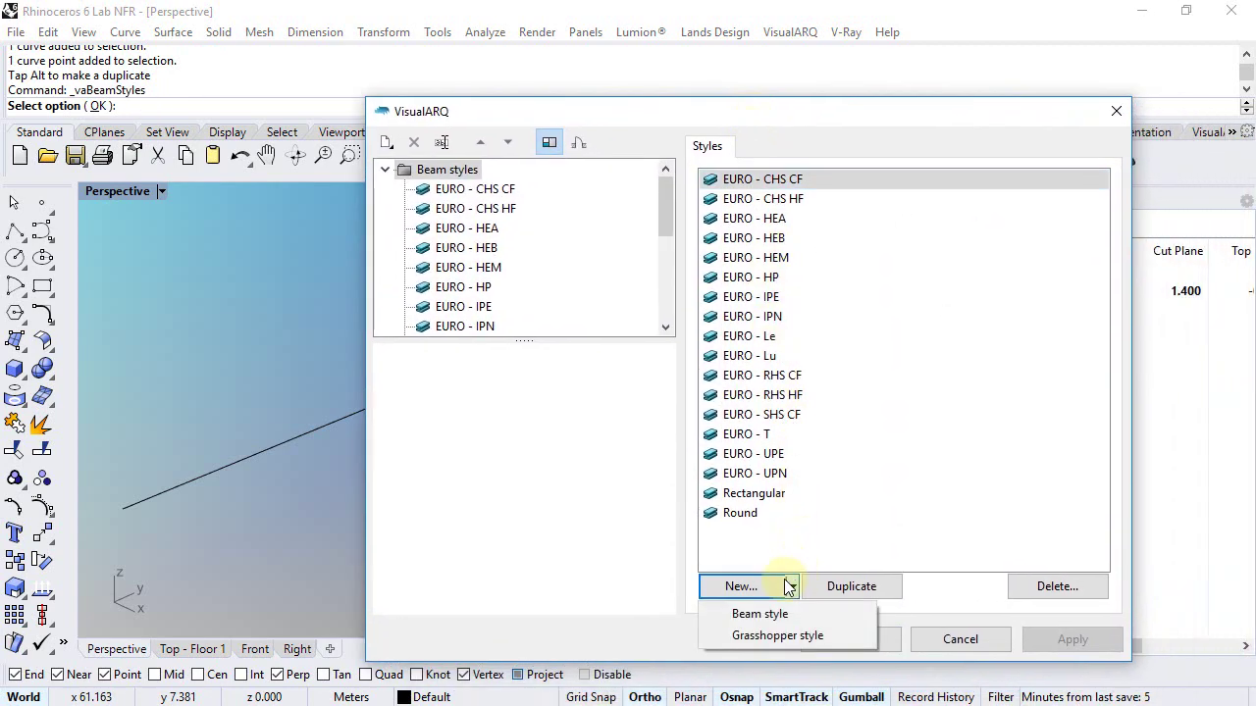
click(785, 638)
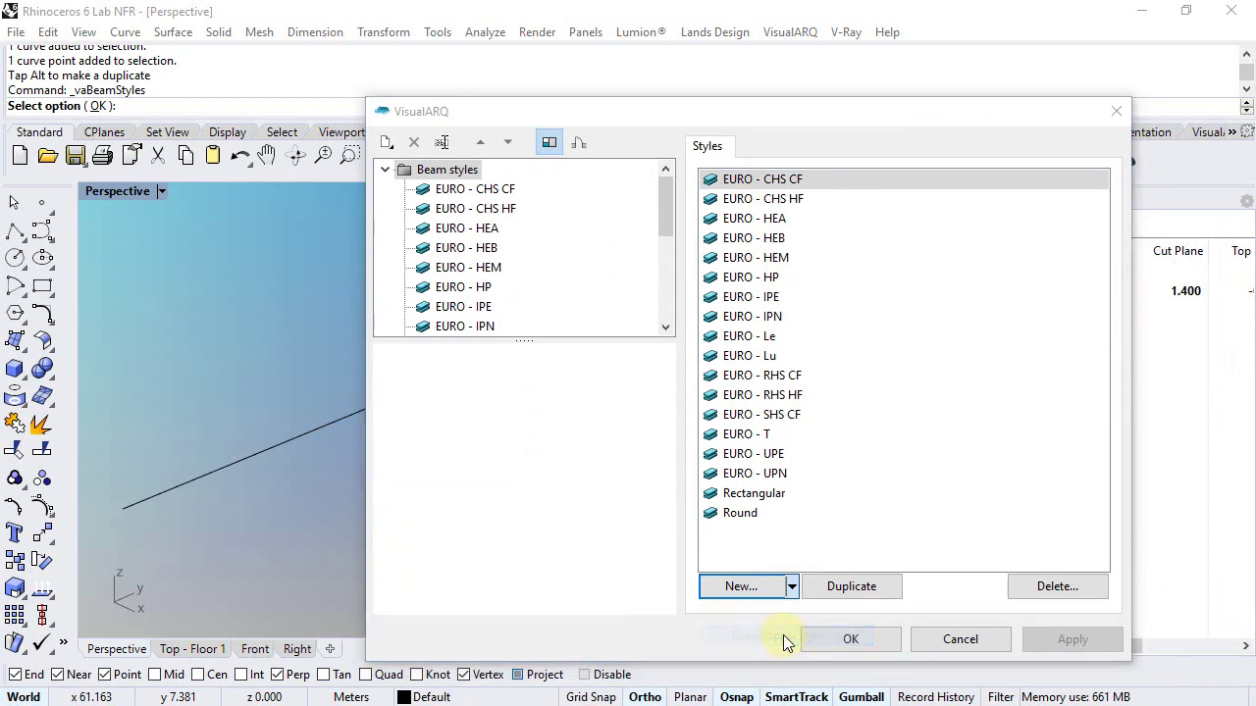
- Load Regular Height Truss.gh from the Grasshopper demo files folder as the definition of the new beam style
click(1071, 385)
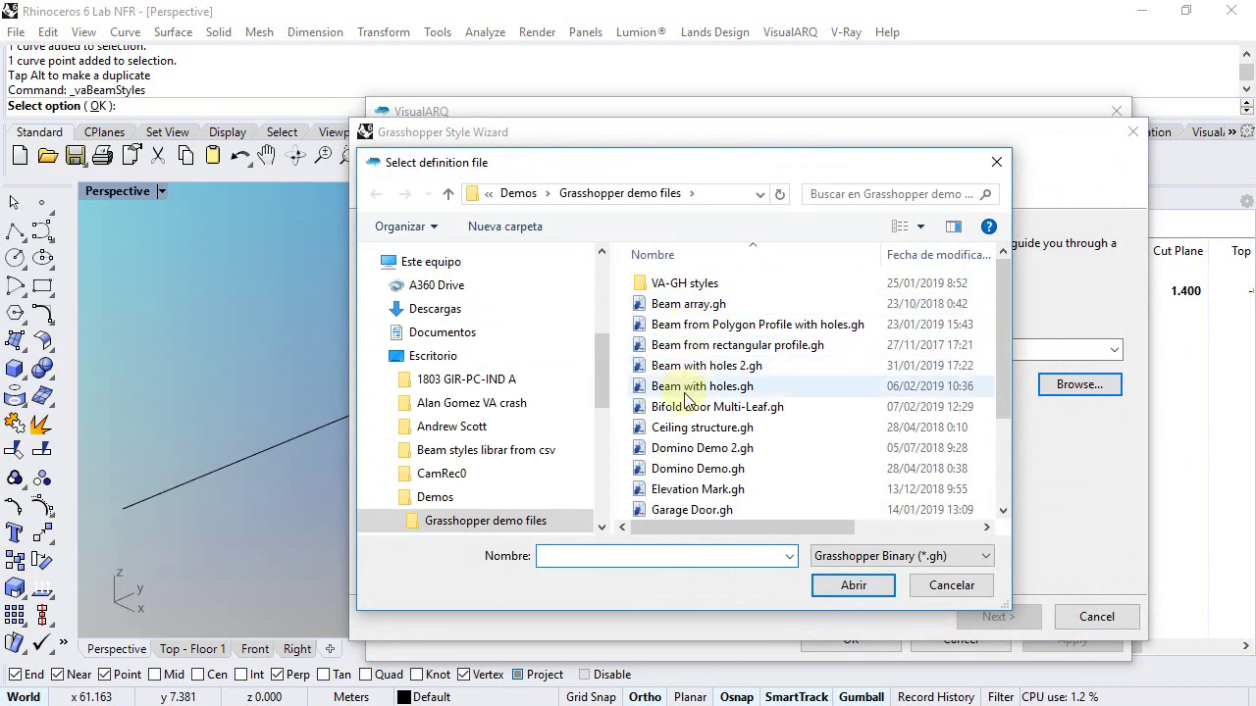
scroll(701, 496, down, 3)
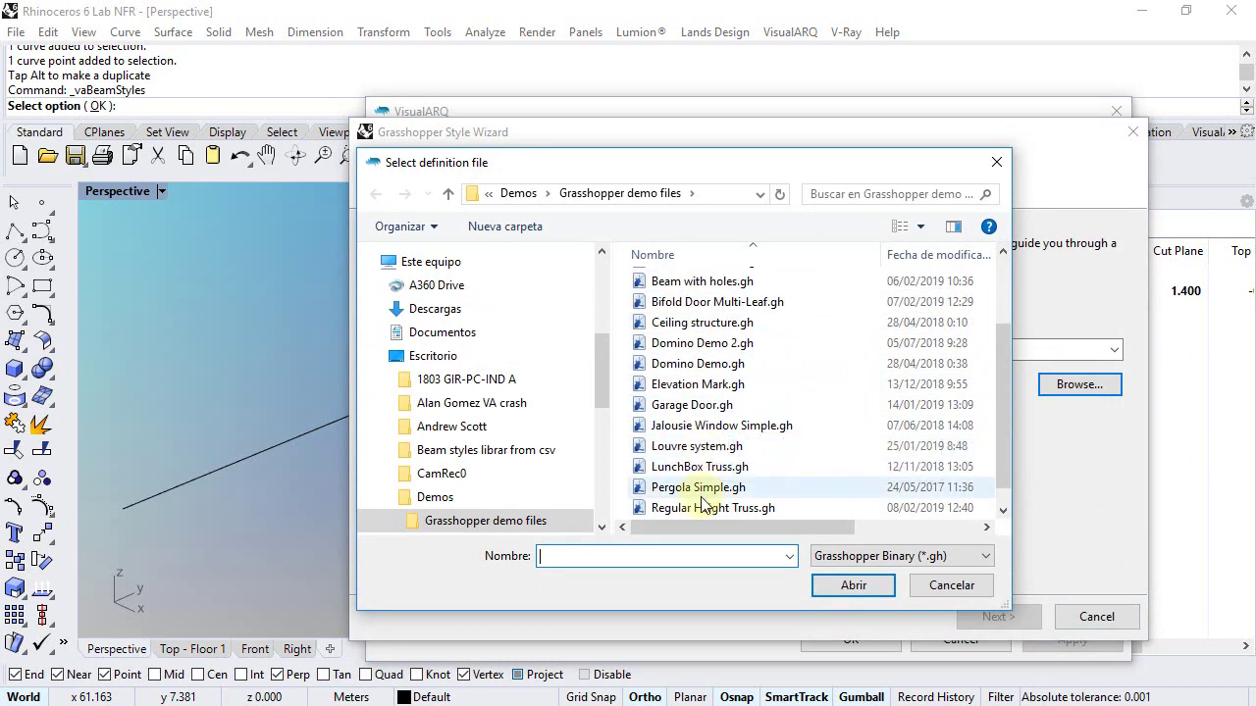
click(719, 509)
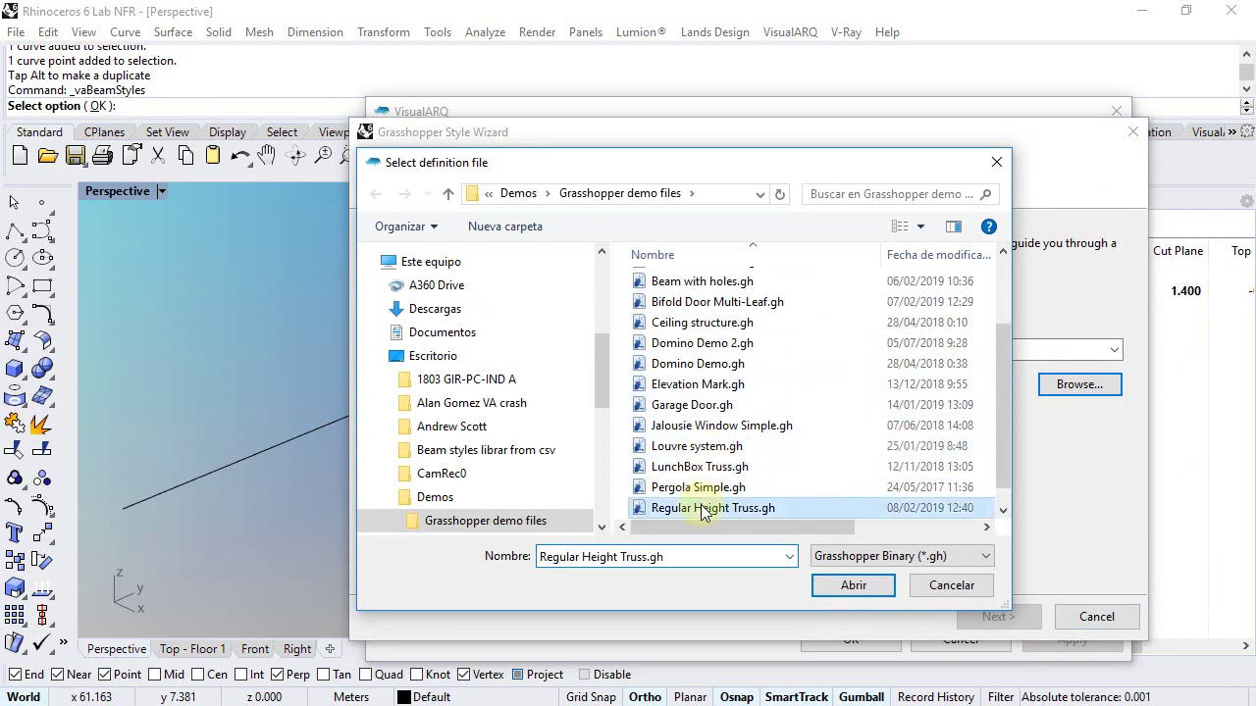
click(854, 586)
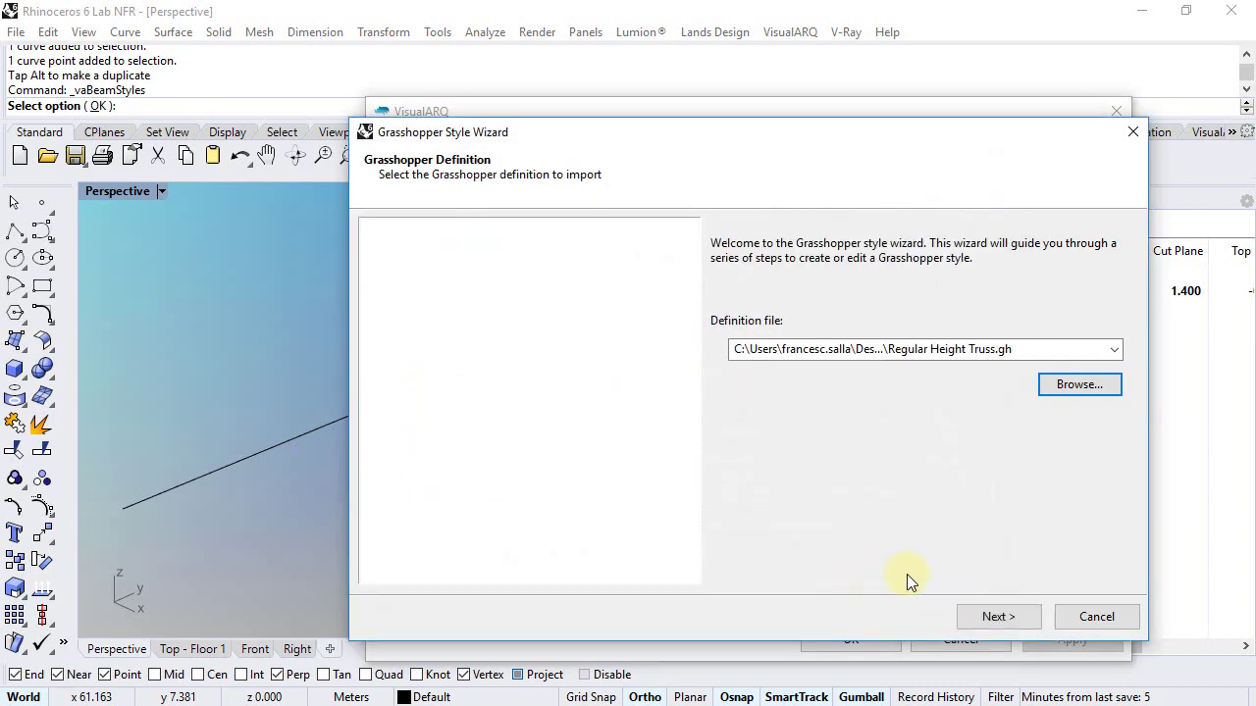
click(997, 616)
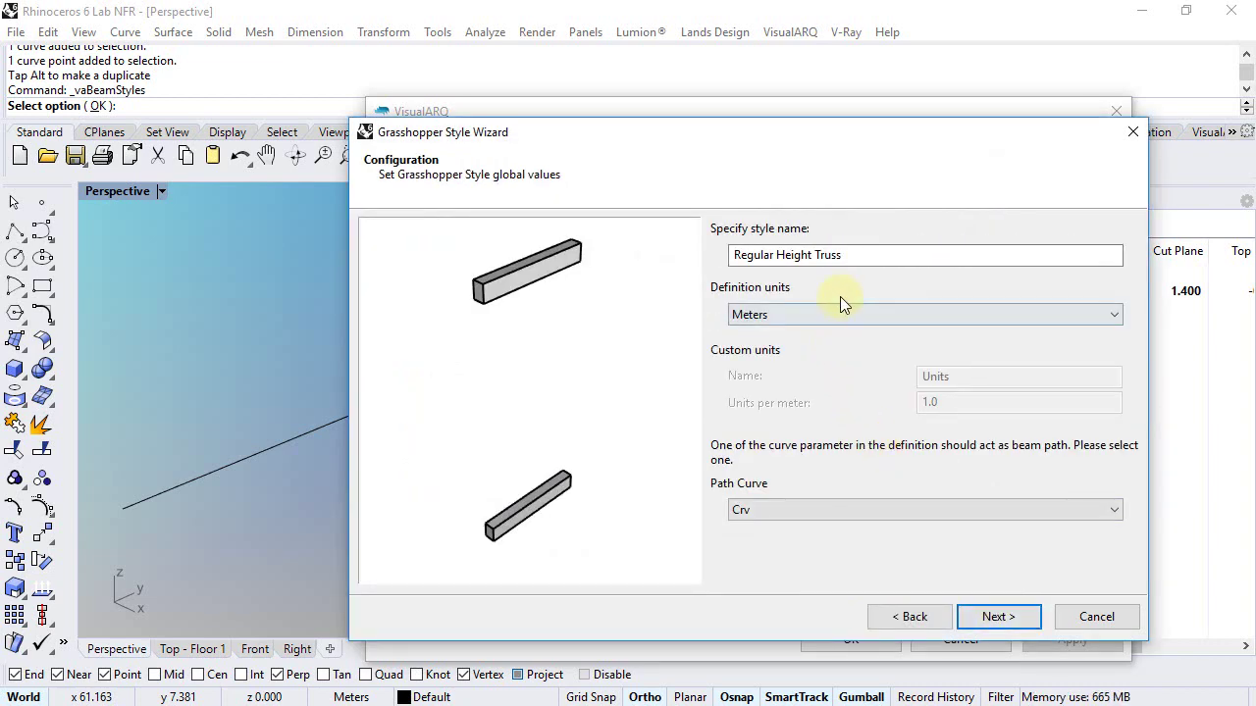
- Accept Regular Height Truss as the style name, Meters as the definition units and Crv as the path curve
drag(886, 260, 716, 256)
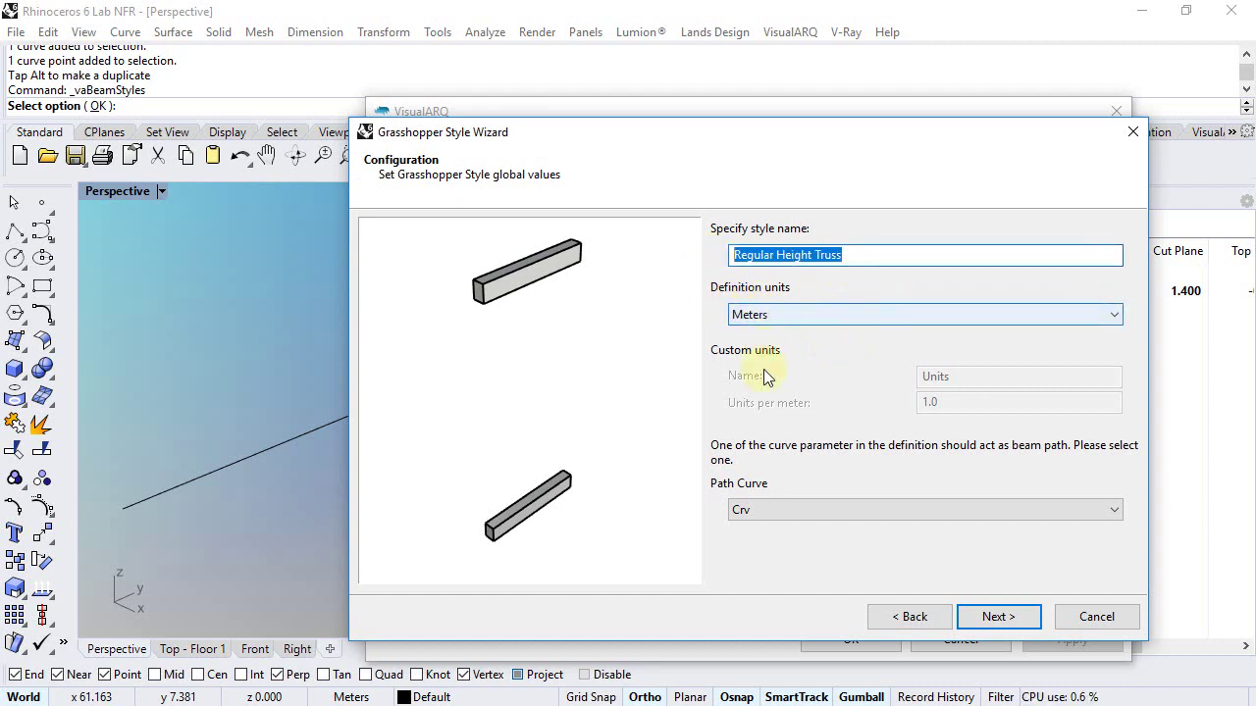
click(761, 512)
click(761, 511)
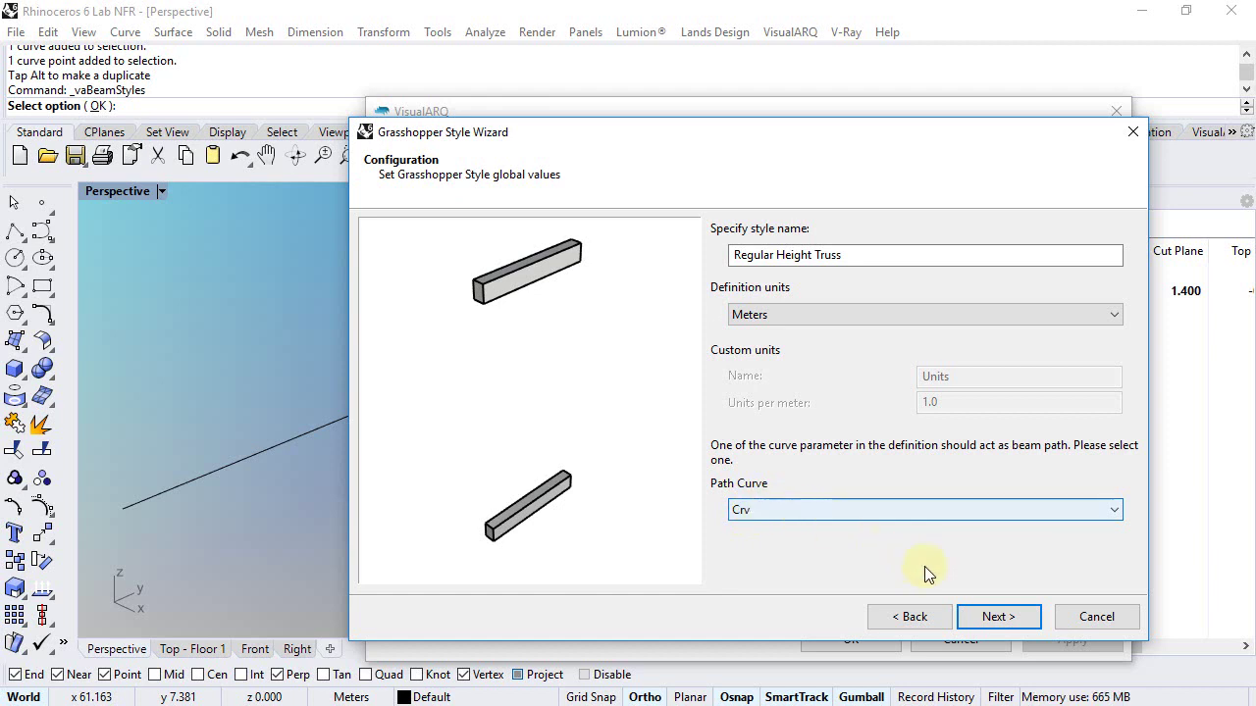
click(993, 617)
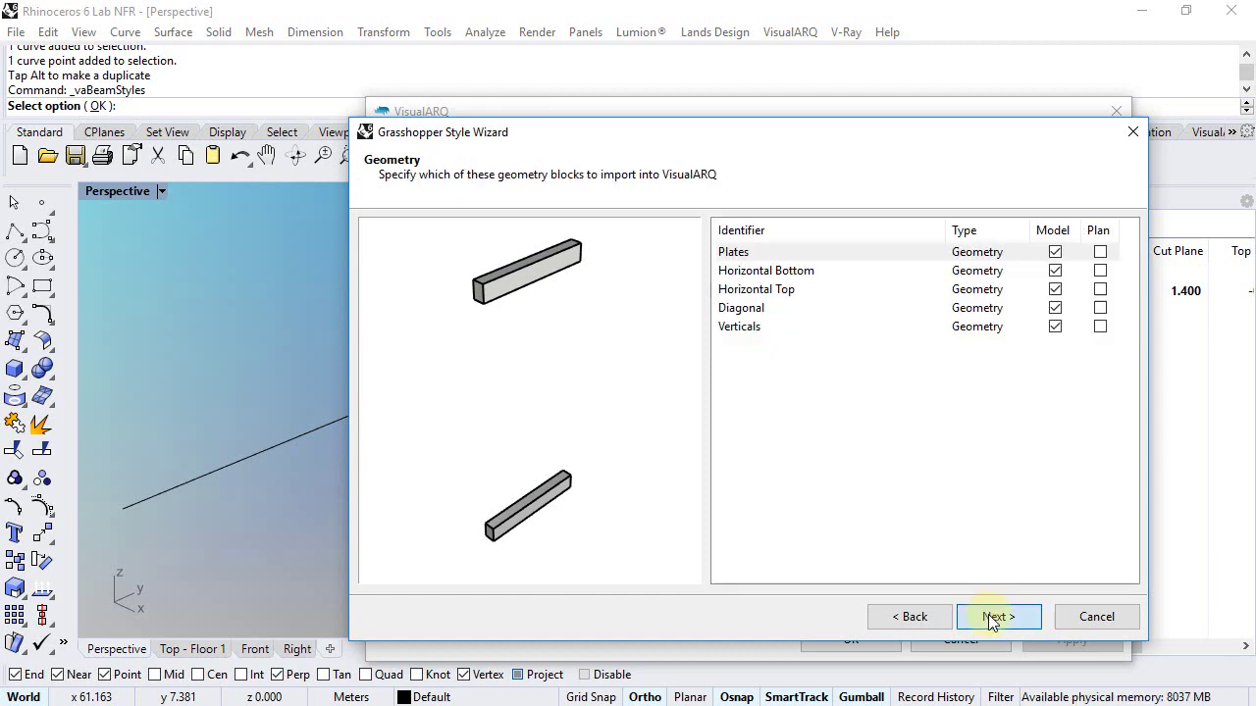
- Accept Plates, Horizontal Bottom, Horizontal Top, Diagonal and Verticals as Model geometry to import, leaving Plan off
click(751, 273)
click(752, 290)
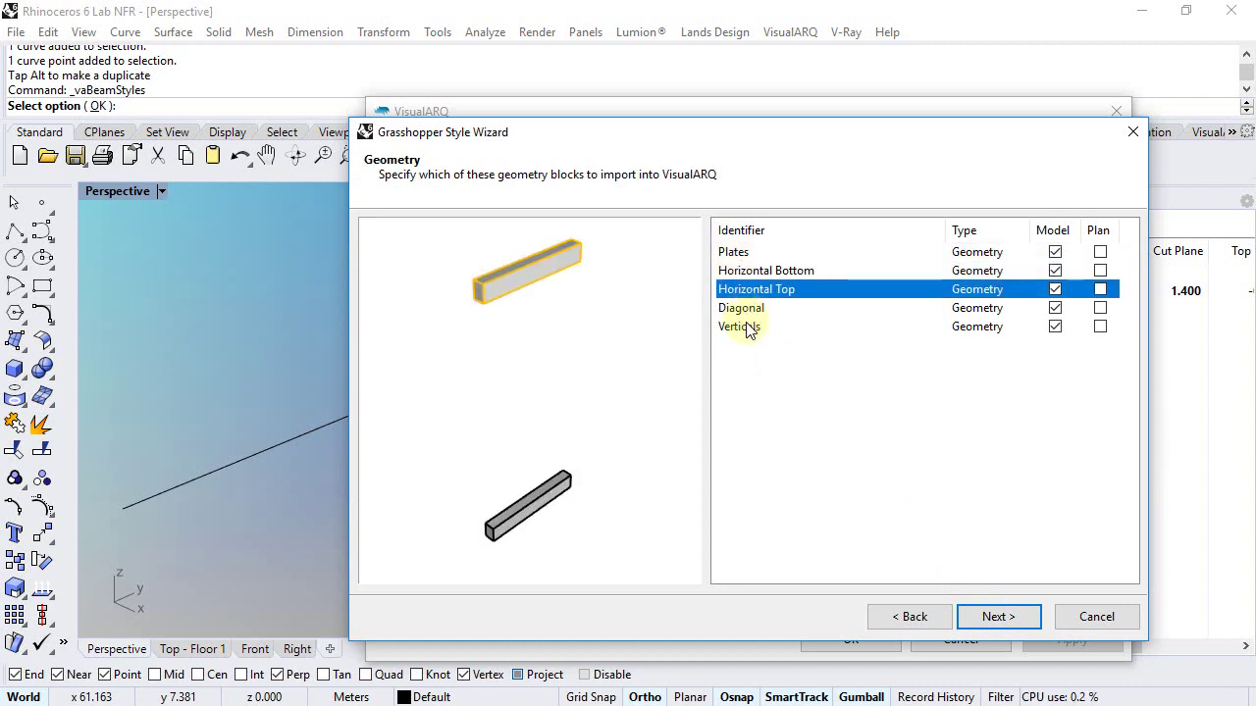
click(986, 616)
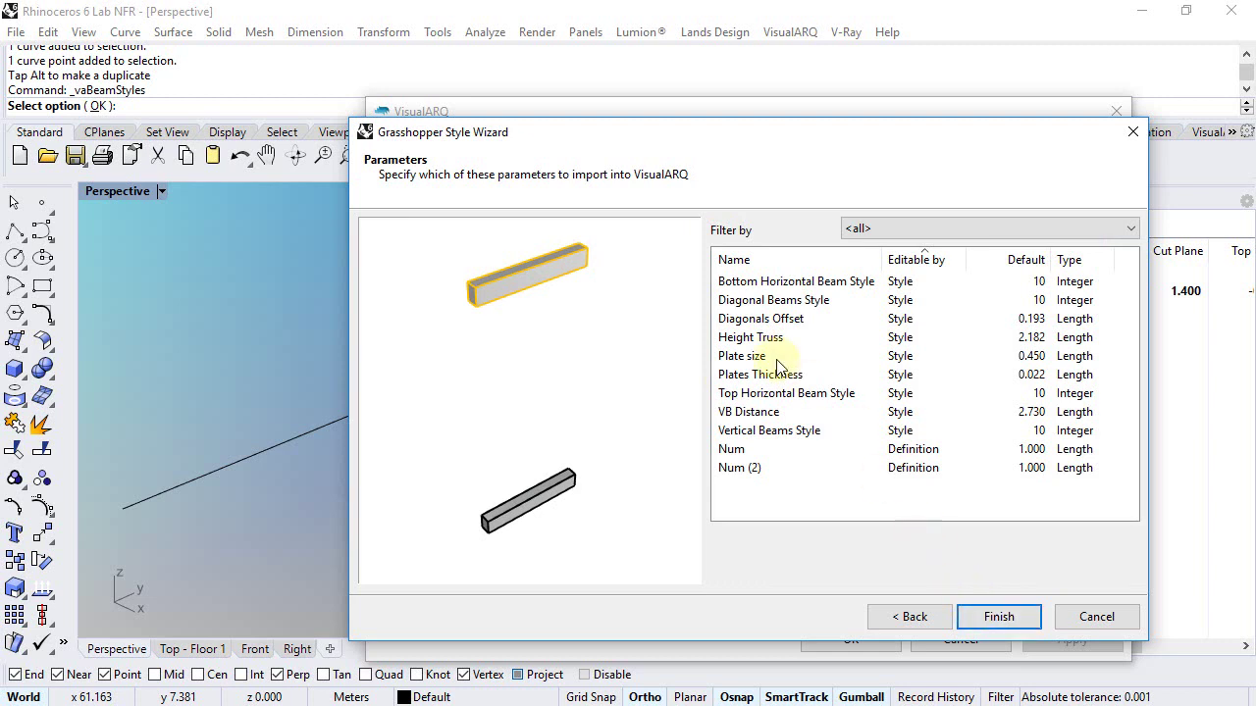
- Check the editability options of the Bottom Horizontal Beam Style parameter and make VB Distance editable by Object
click(905, 285)
click(904, 284)
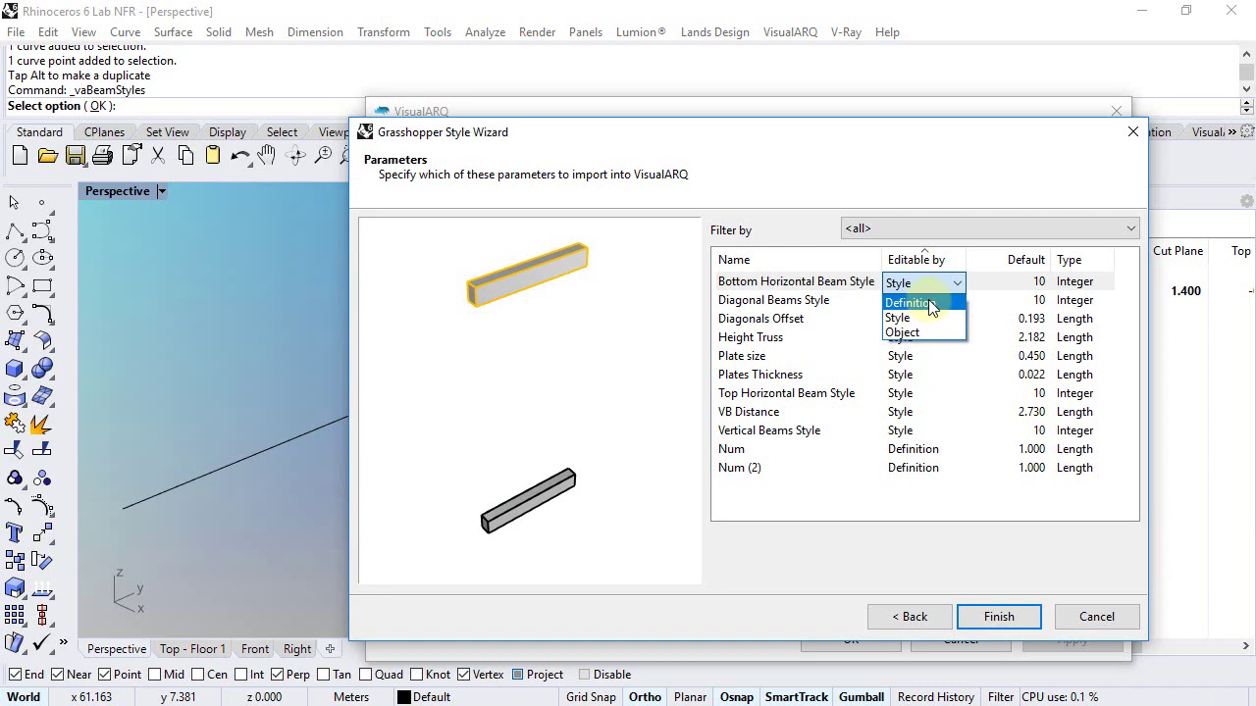
click(920, 282)
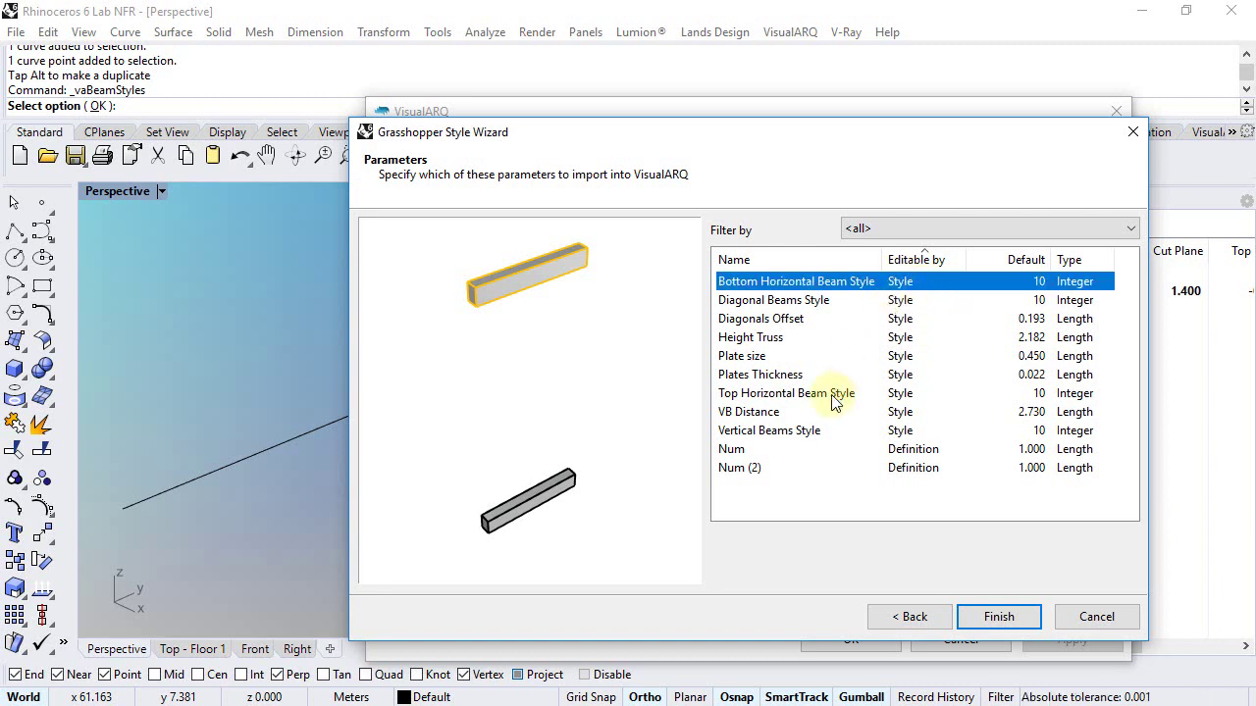
double_click(895, 417)
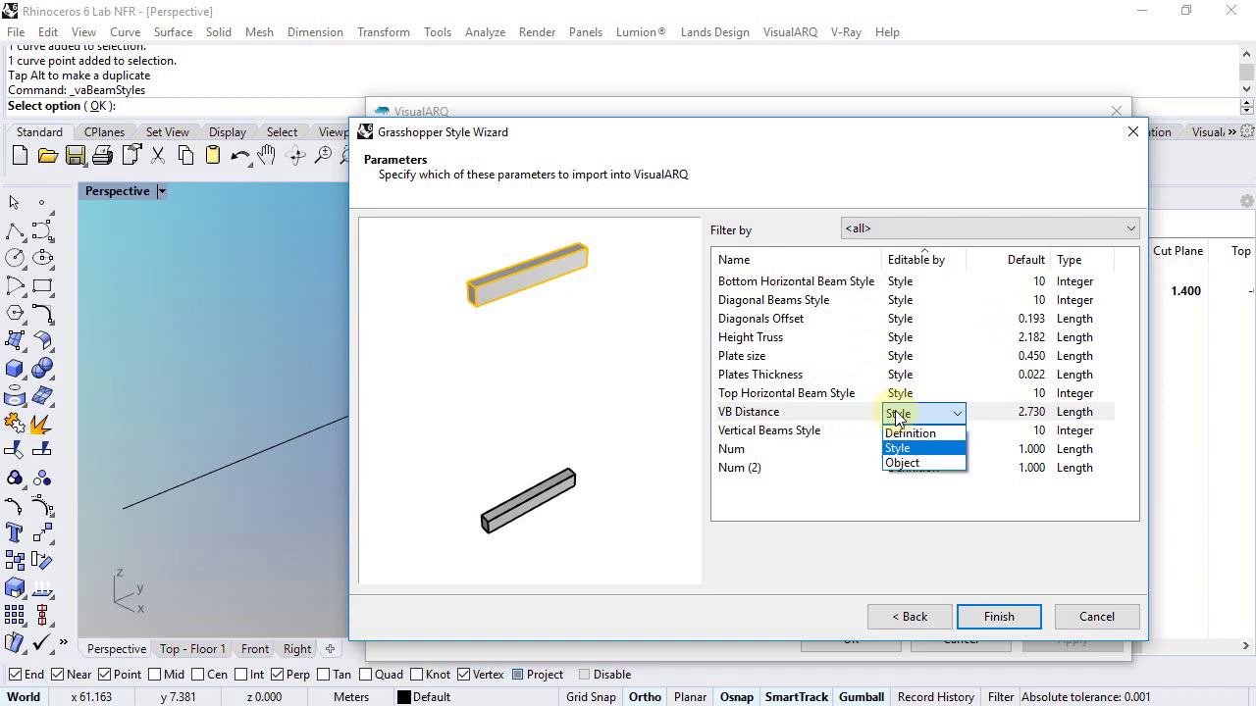
click(896, 464)
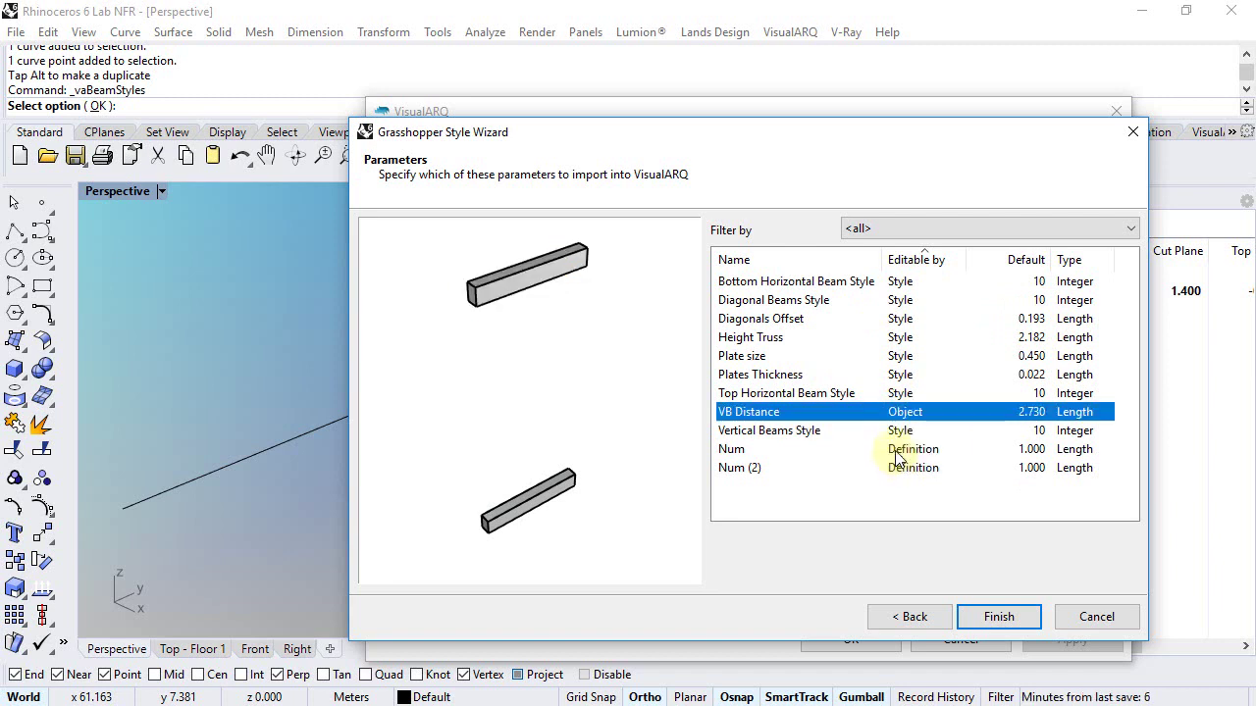
- Make the Height Truss parameter editable by Object, finish the style wizard and accept the new Regular Height Truss beam style
double_click(900, 339)
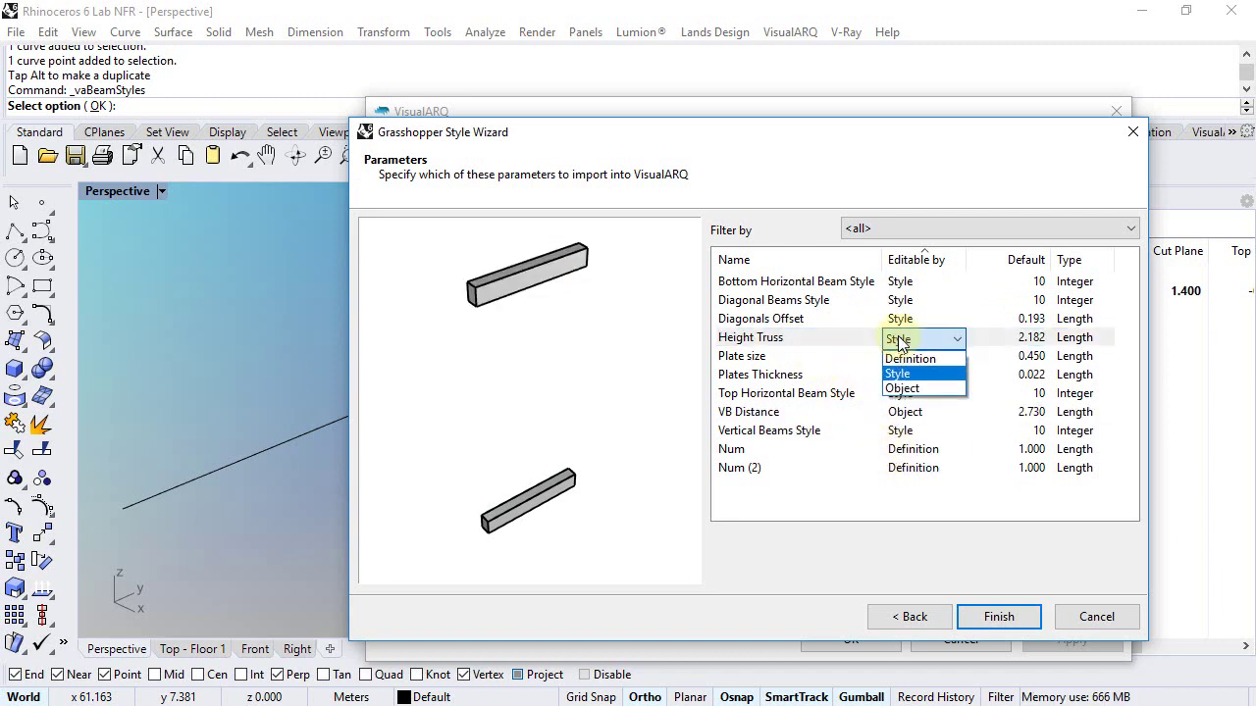
click(907, 389)
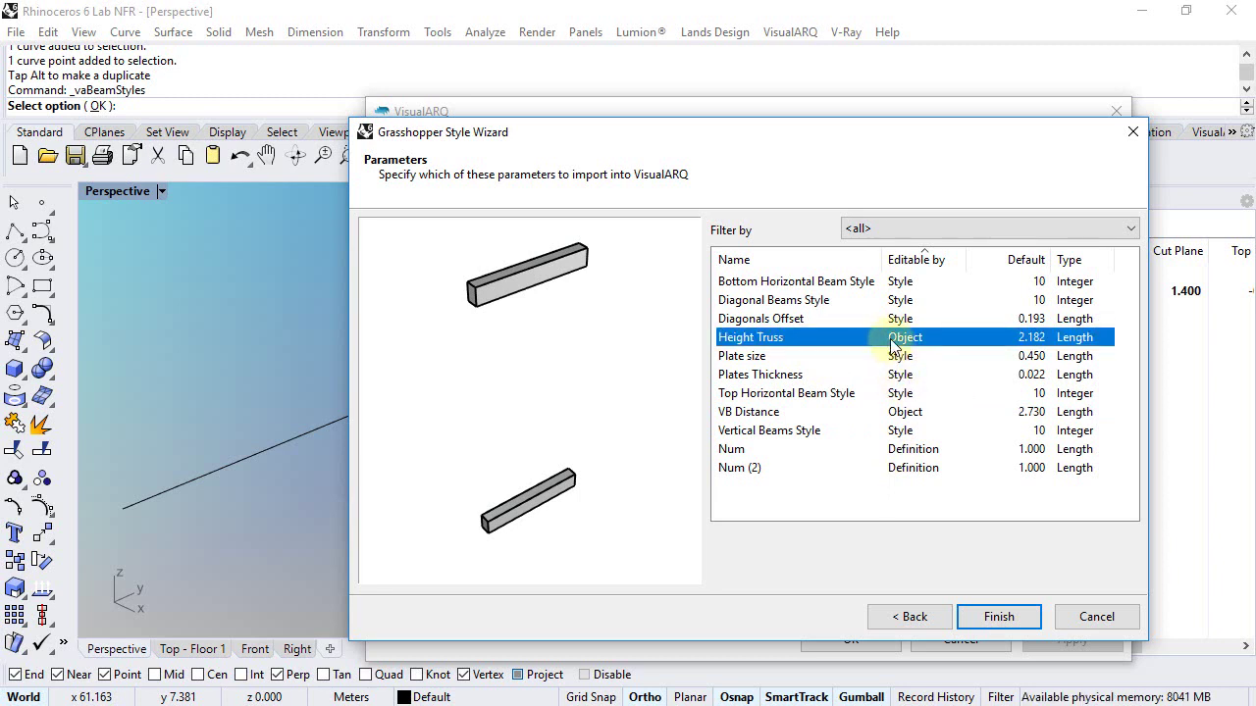
click(999, 610)
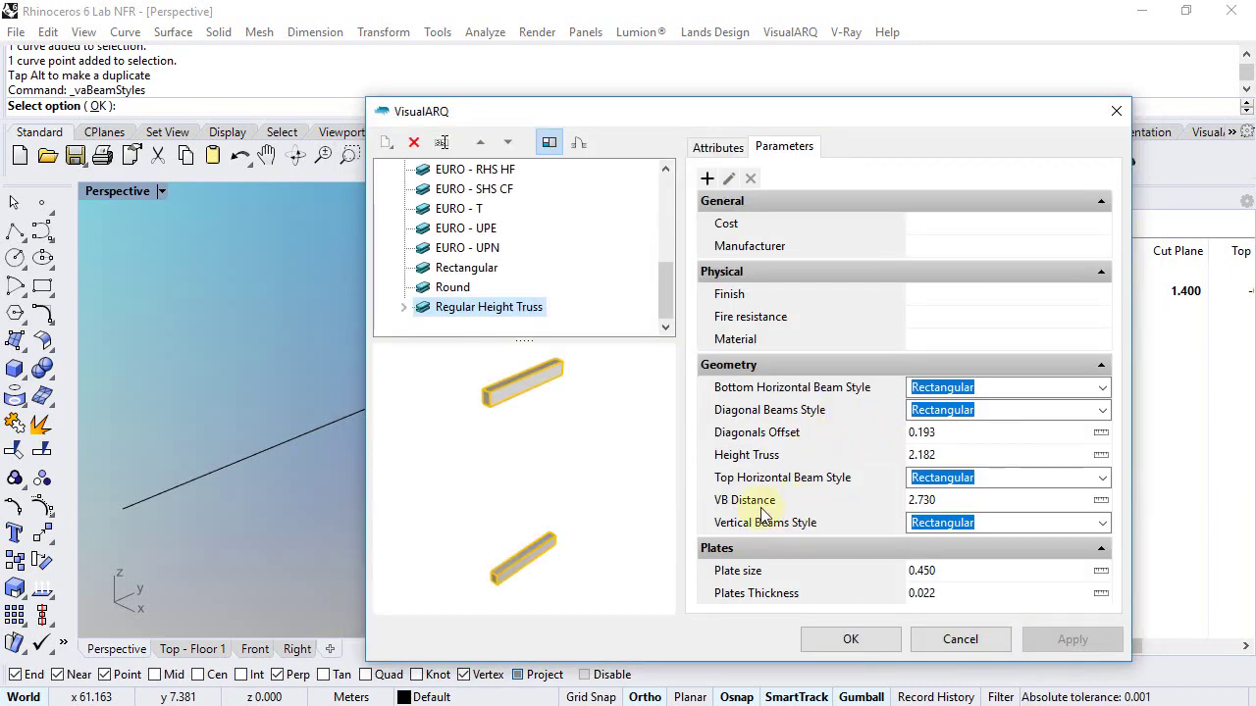
click(850, 633)
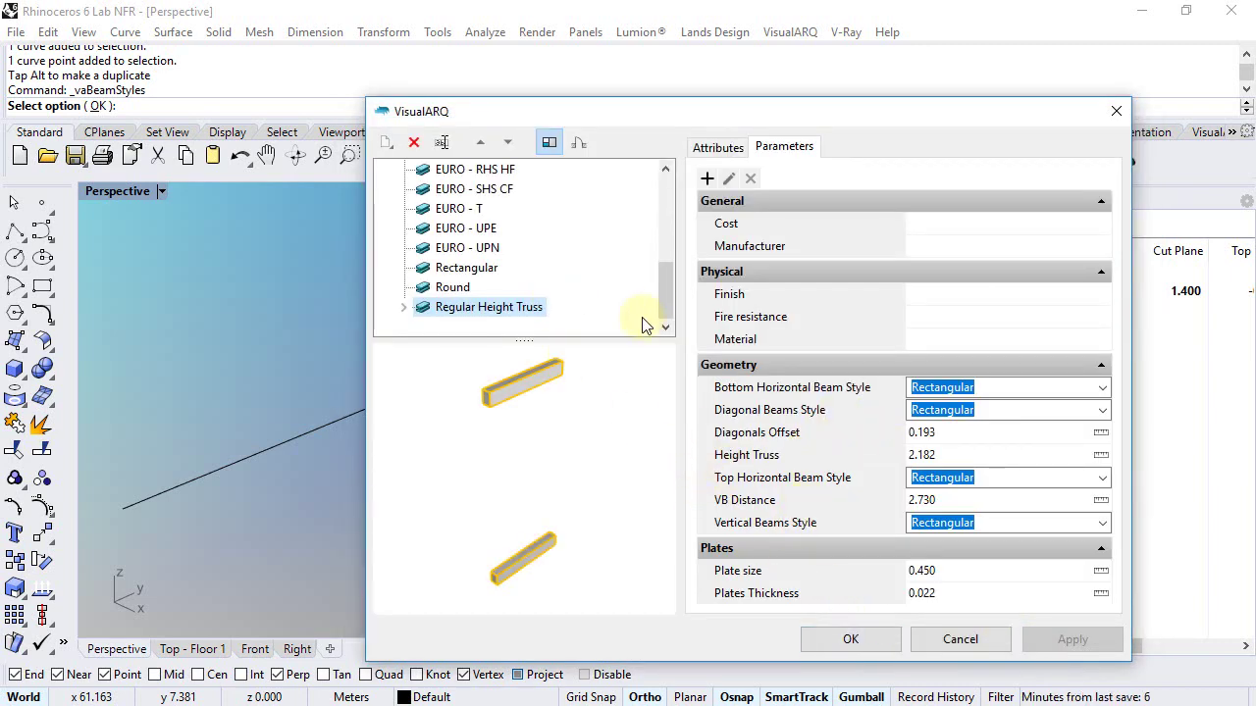
mouse_move(666, 304)
mouse_down()
mouse_move(670, 204)
mouse_move(664, 317)
mouse_up()
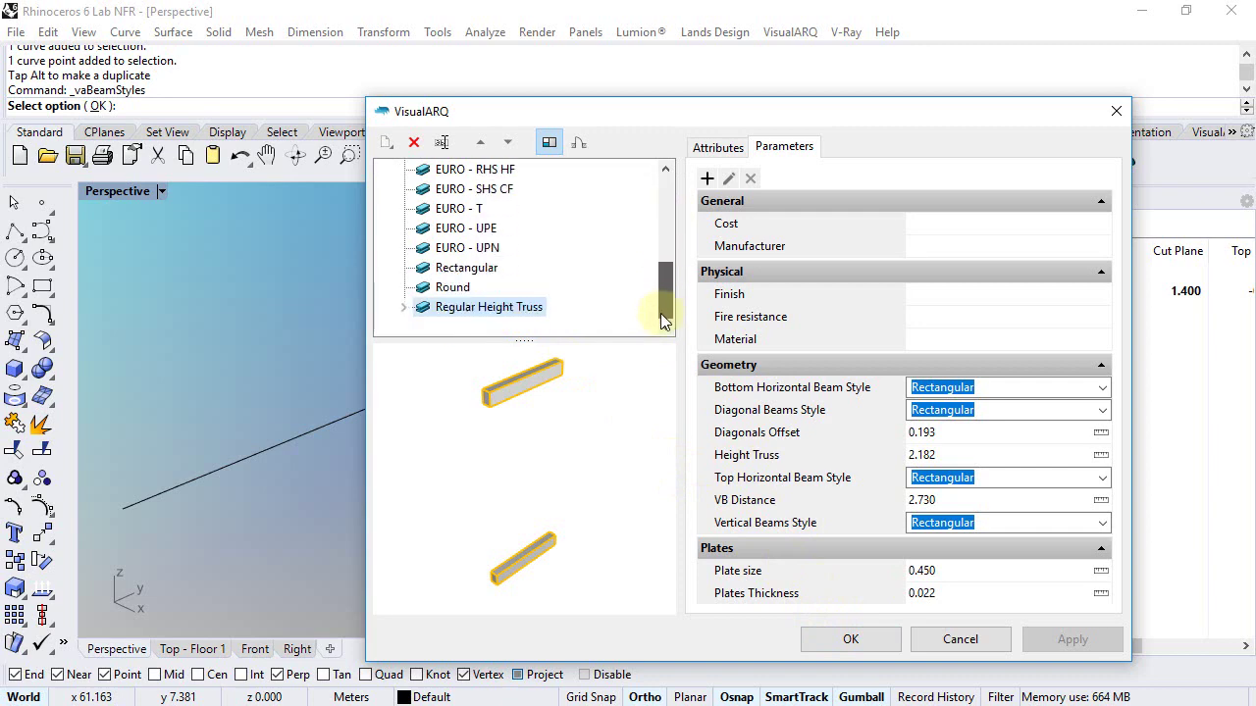
click(848, 644)
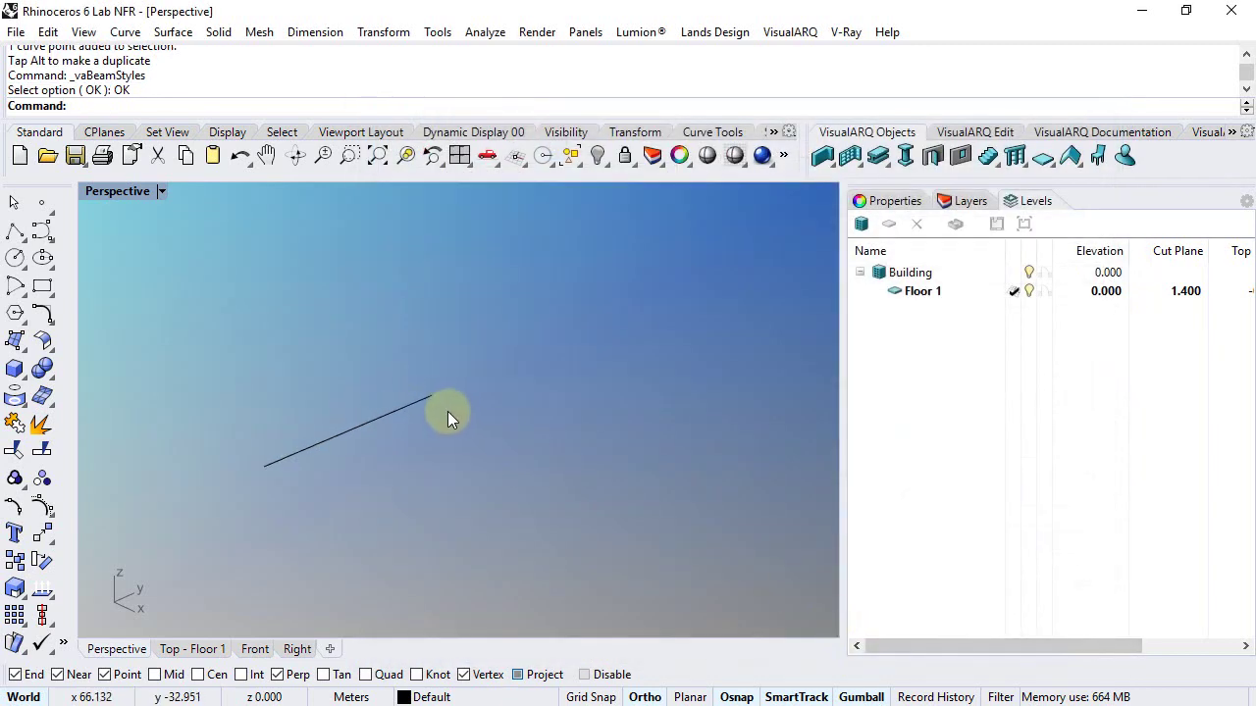
- Place three end-to-end beams in the Regular Height Truss style as a zigzag in the open area, the last about 10.2 m long
scroll(447, 411, down, 5)
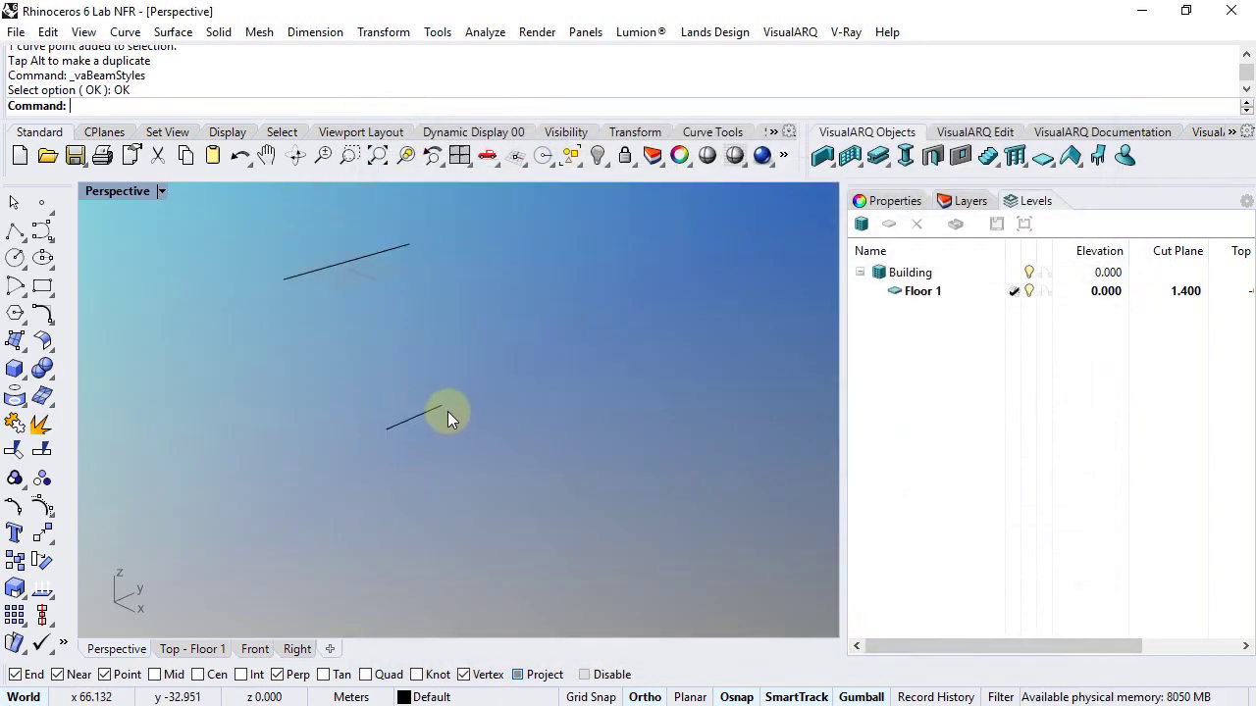
click(878, 156)
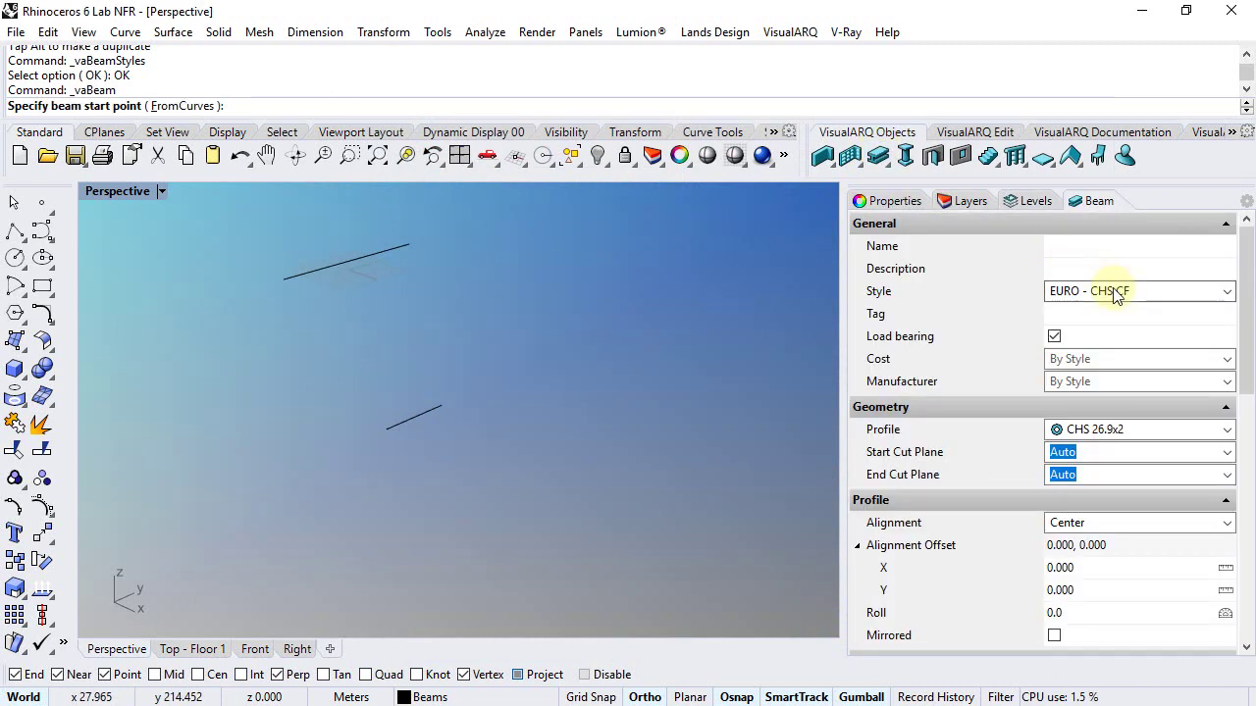
click(1114, 291)
scroll(1118, 334, down, 3)
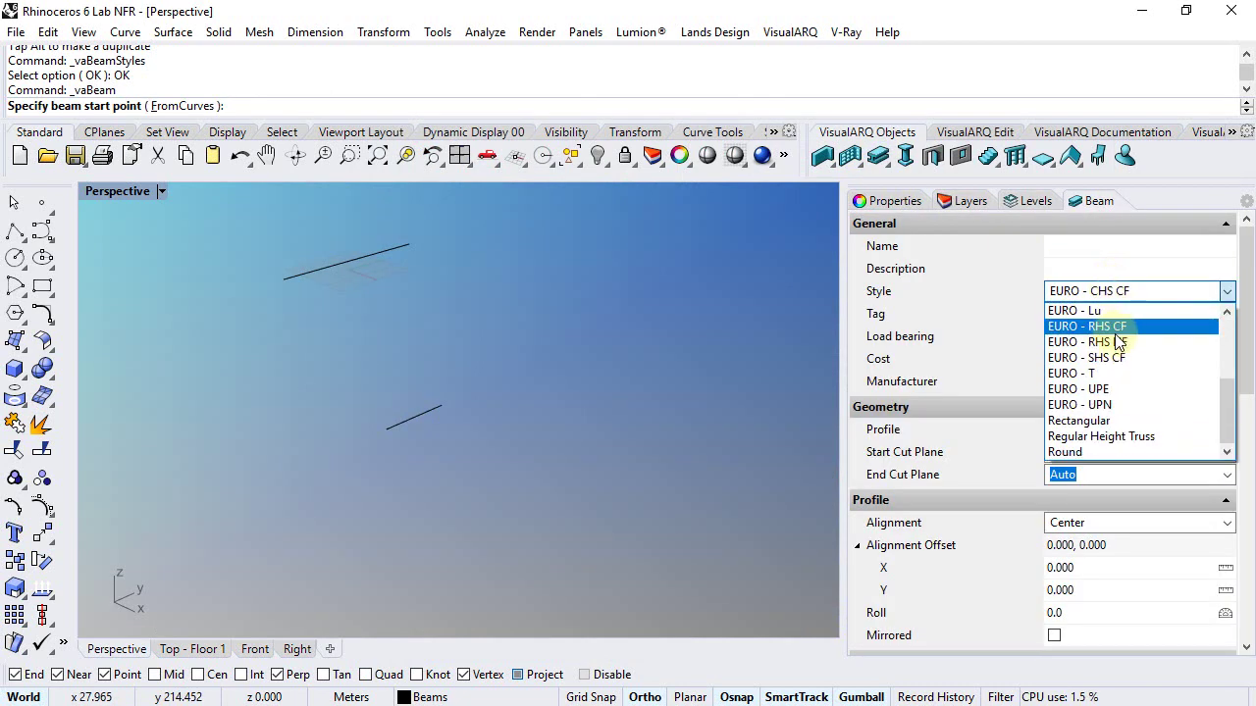
click(1109, 435)
click(405, 501)
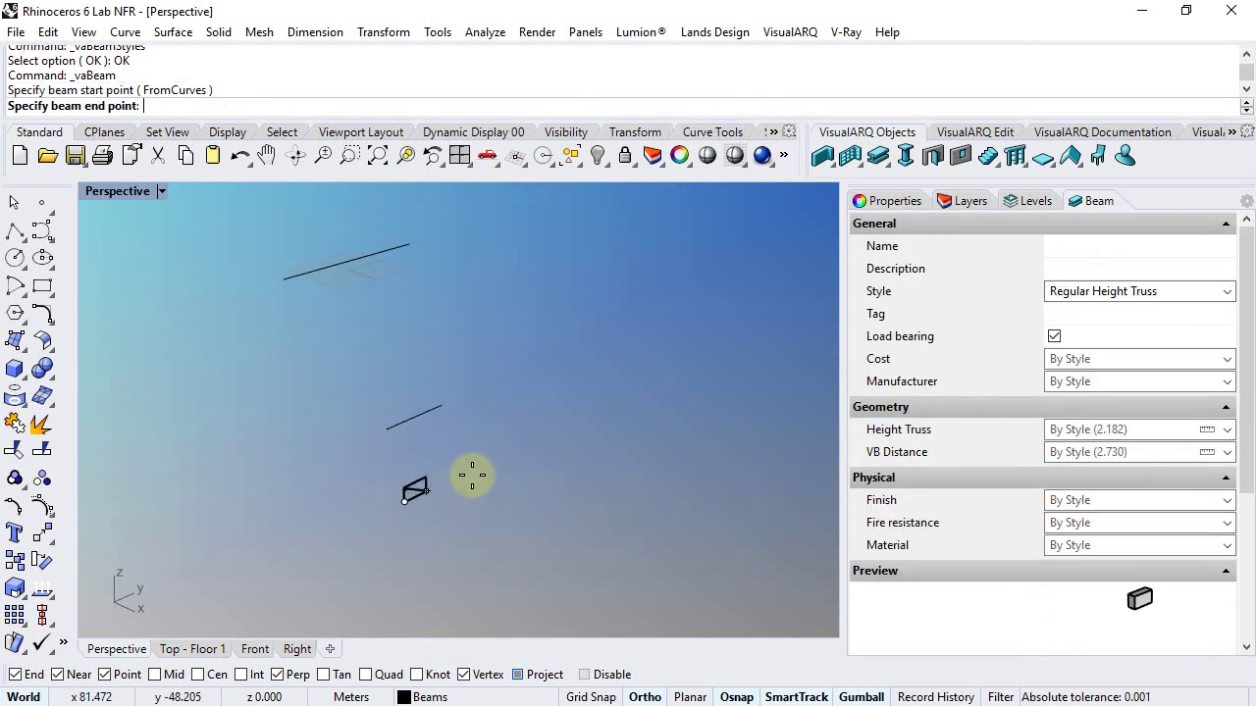
click(499, 458)
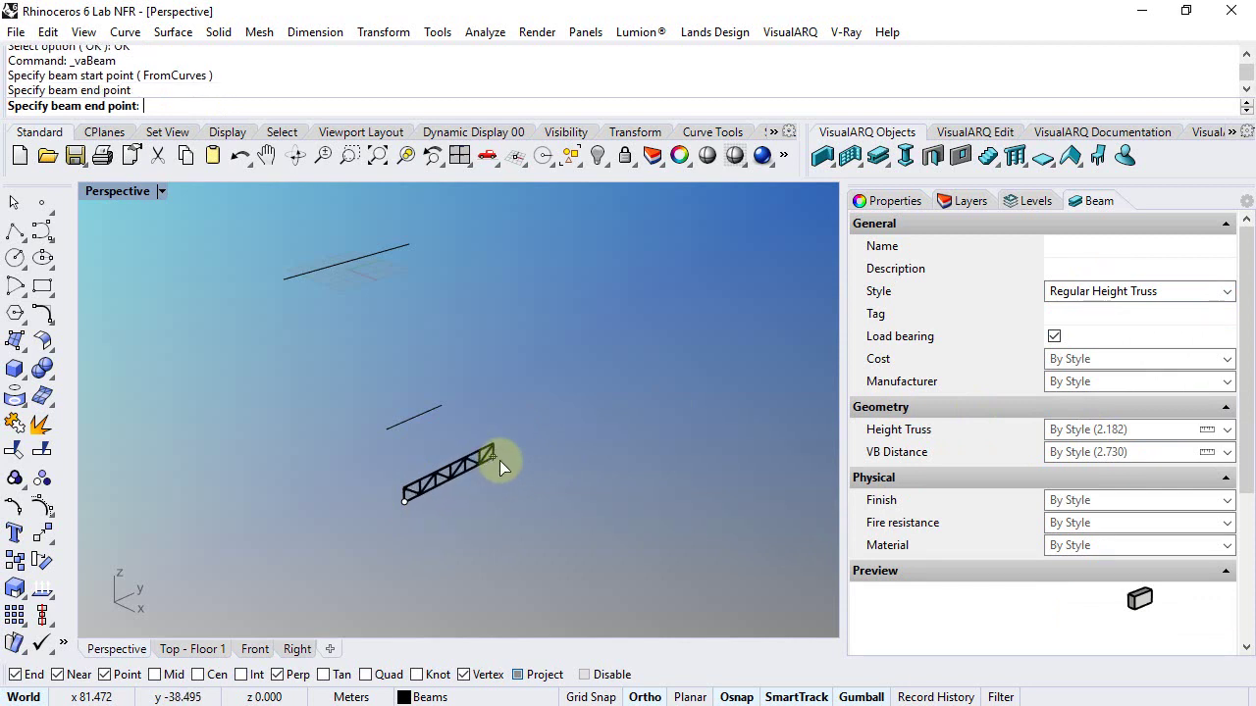
click(543, 481)
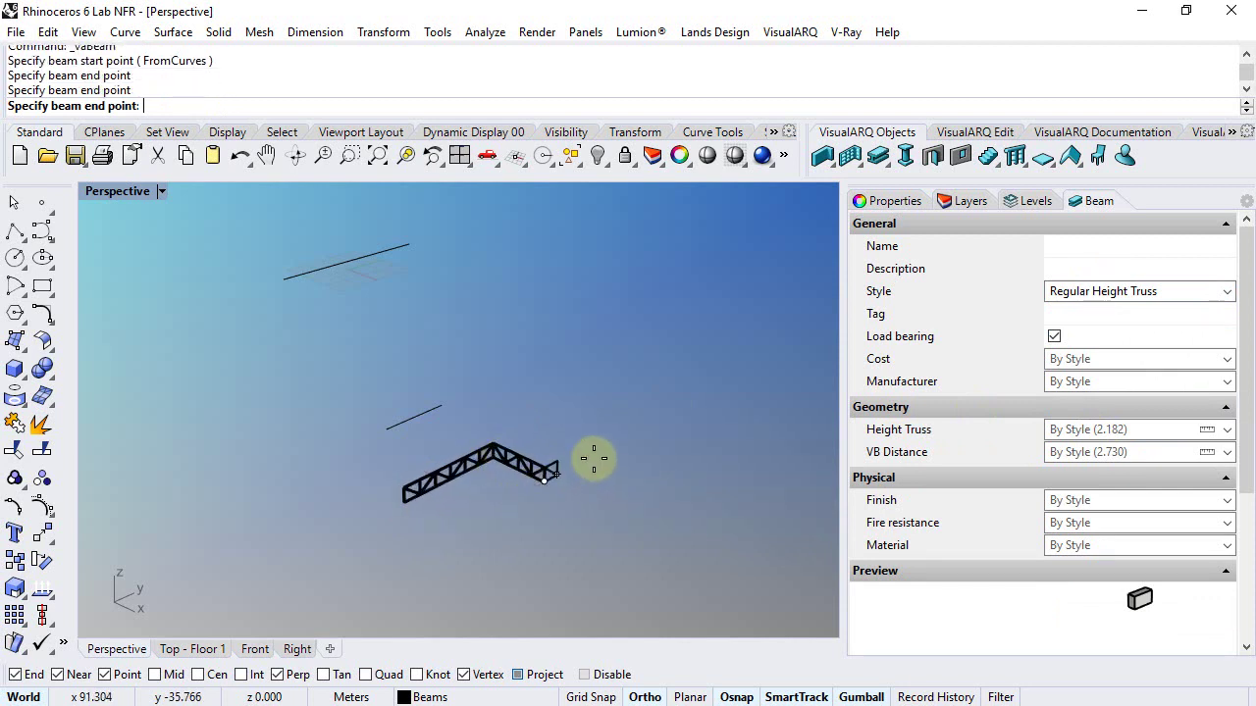
click(594, 458)
right_click(594, 458)
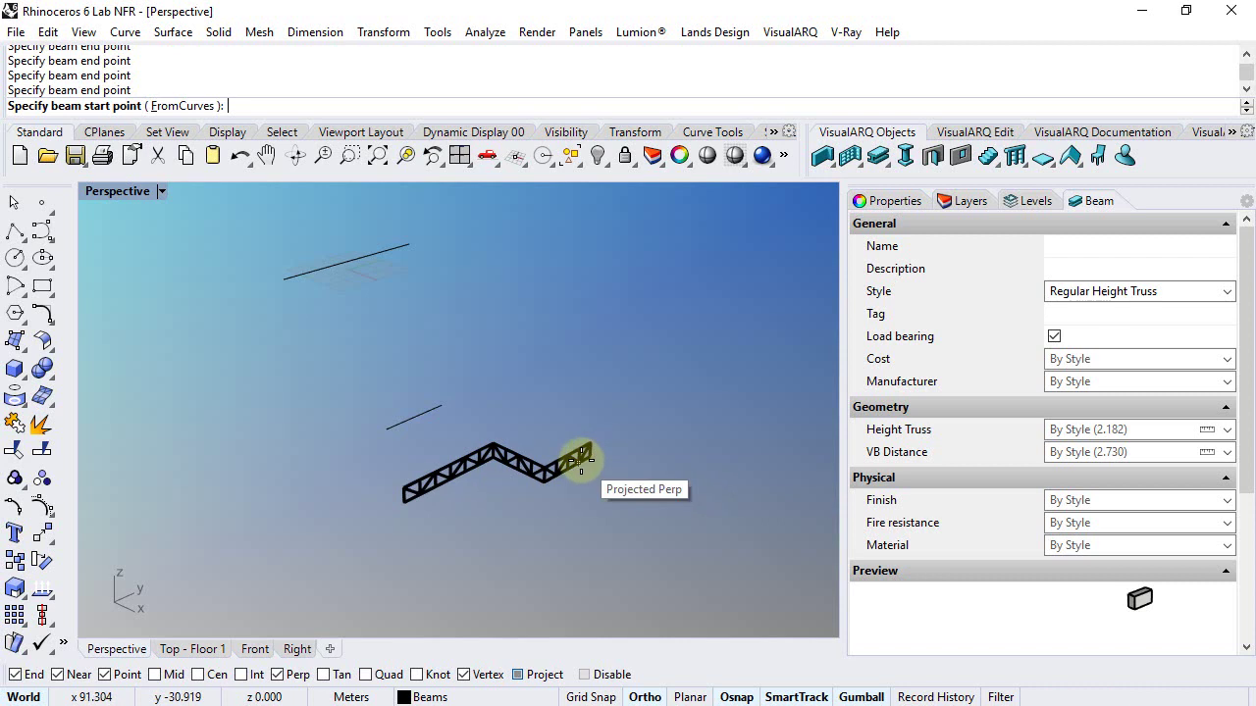
right_click(582, 462)
- Set the Height Truss of the last truss segment to 3 in its beam properties
click(581, 461)
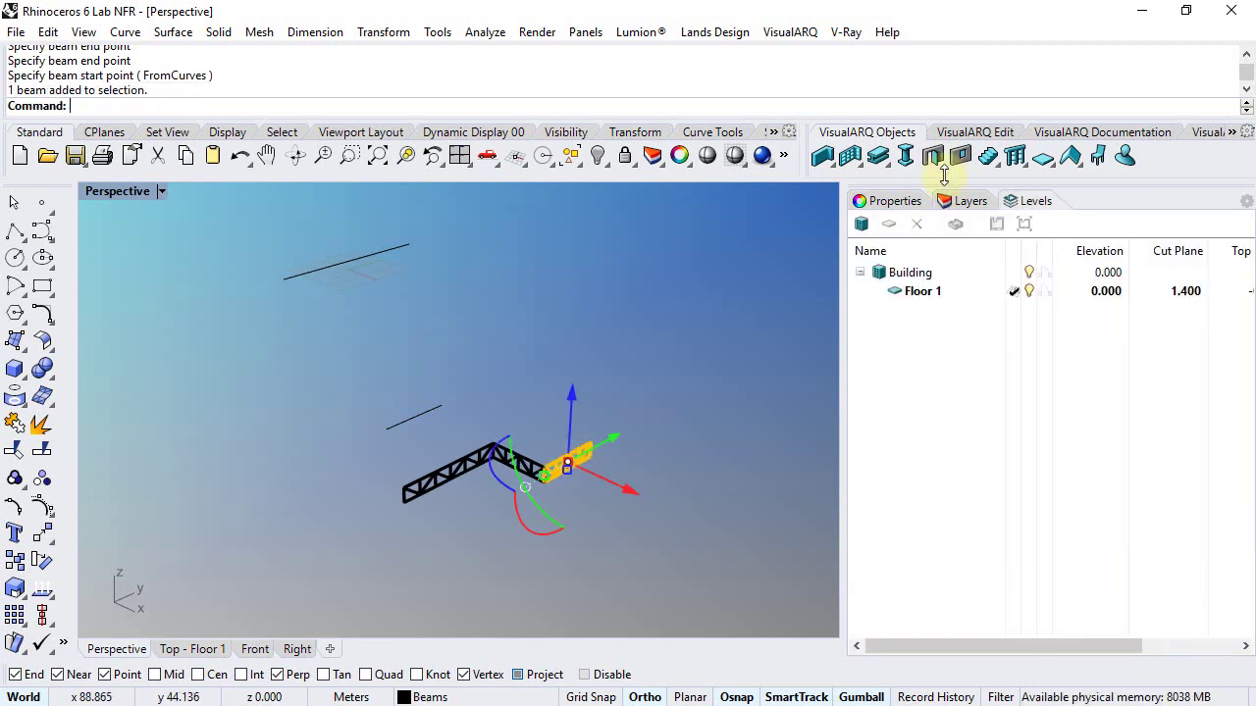
click(891, 201)
click(1128, 227)
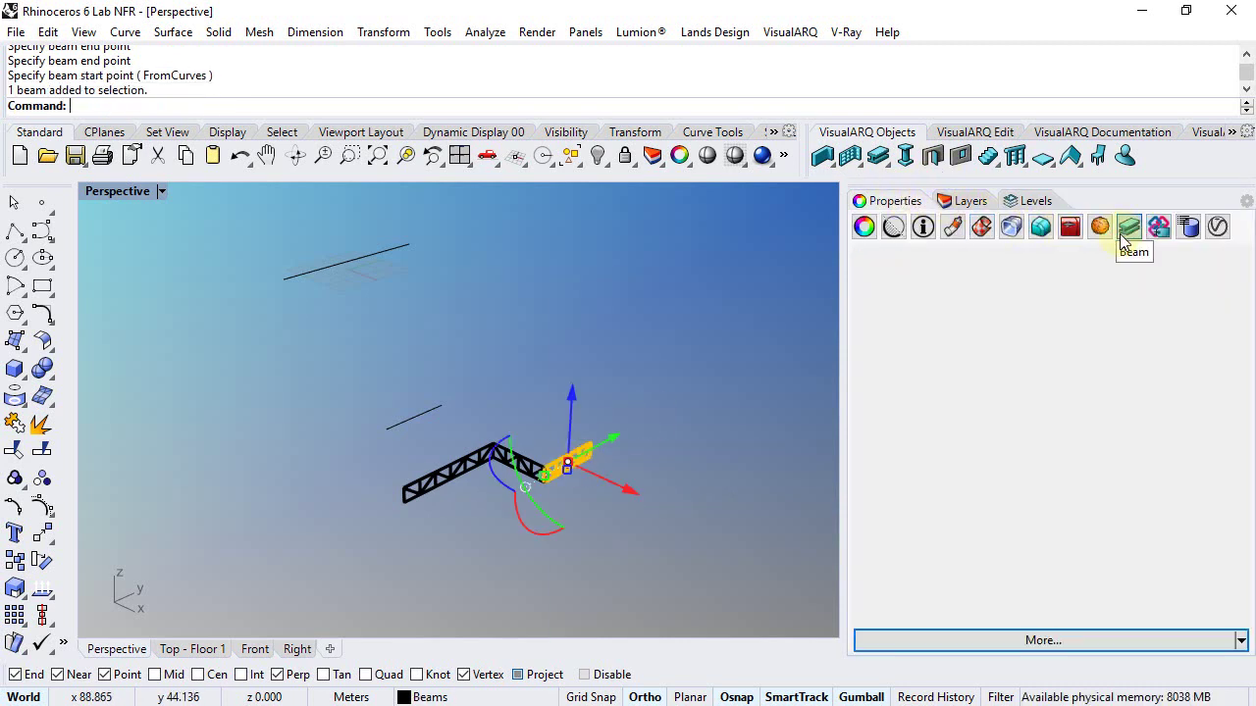
scroll(588, 477, up, 2)
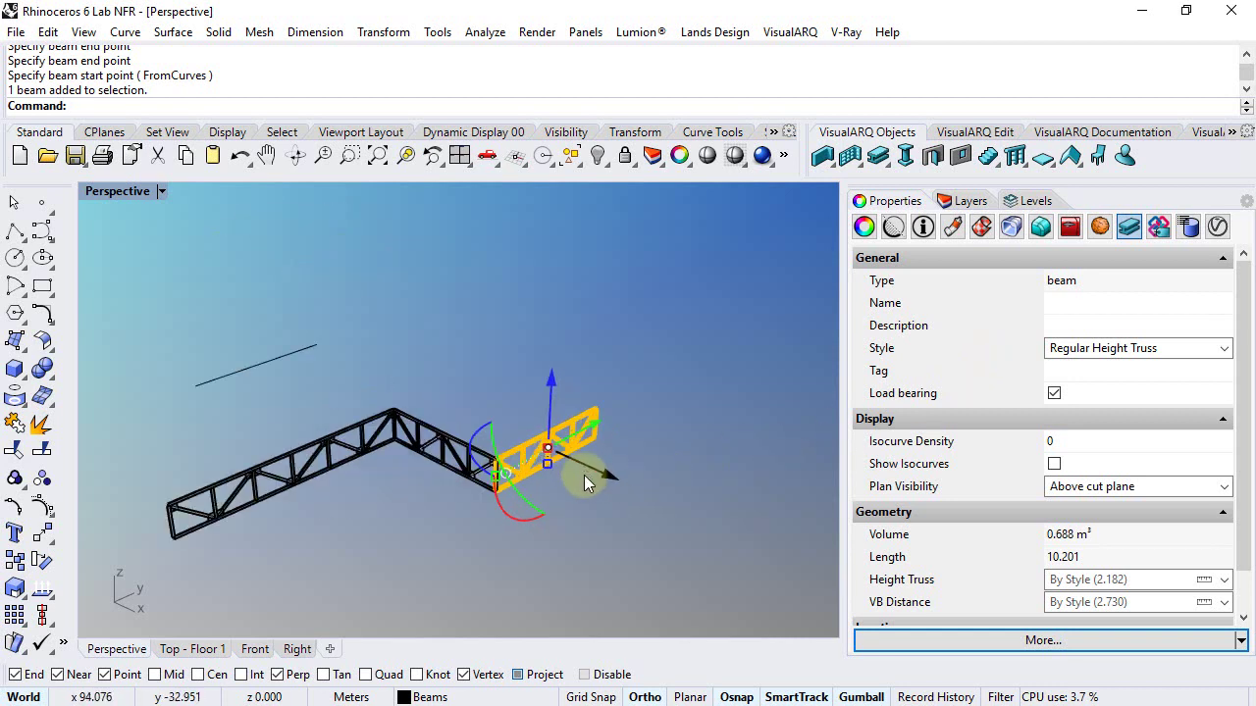
scroll(510, 443, up, 2)
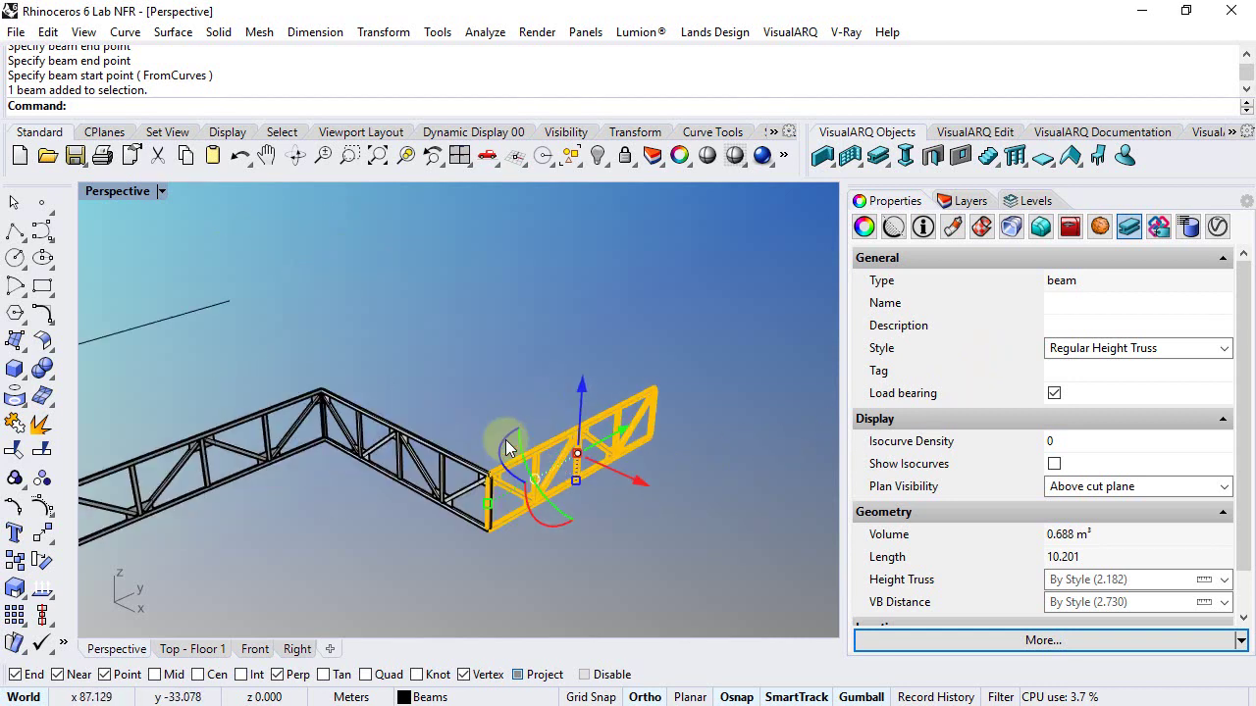
click(1141, 579)
text(3)
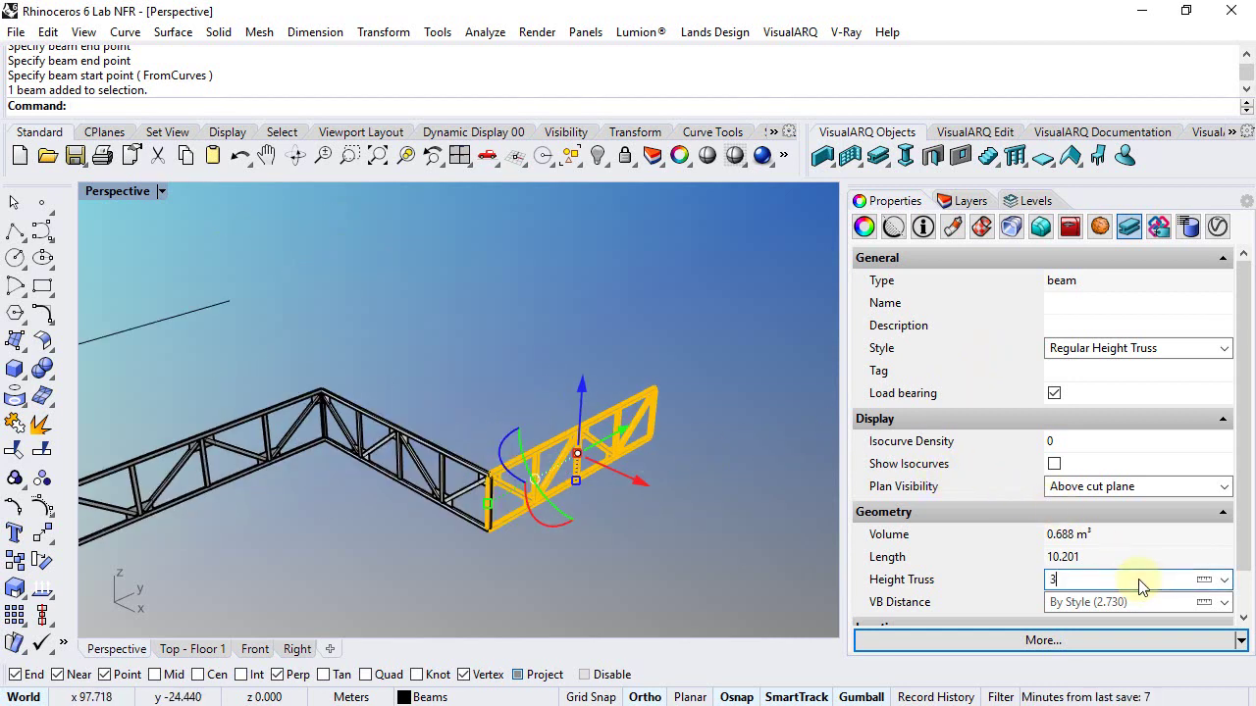
key(Return)
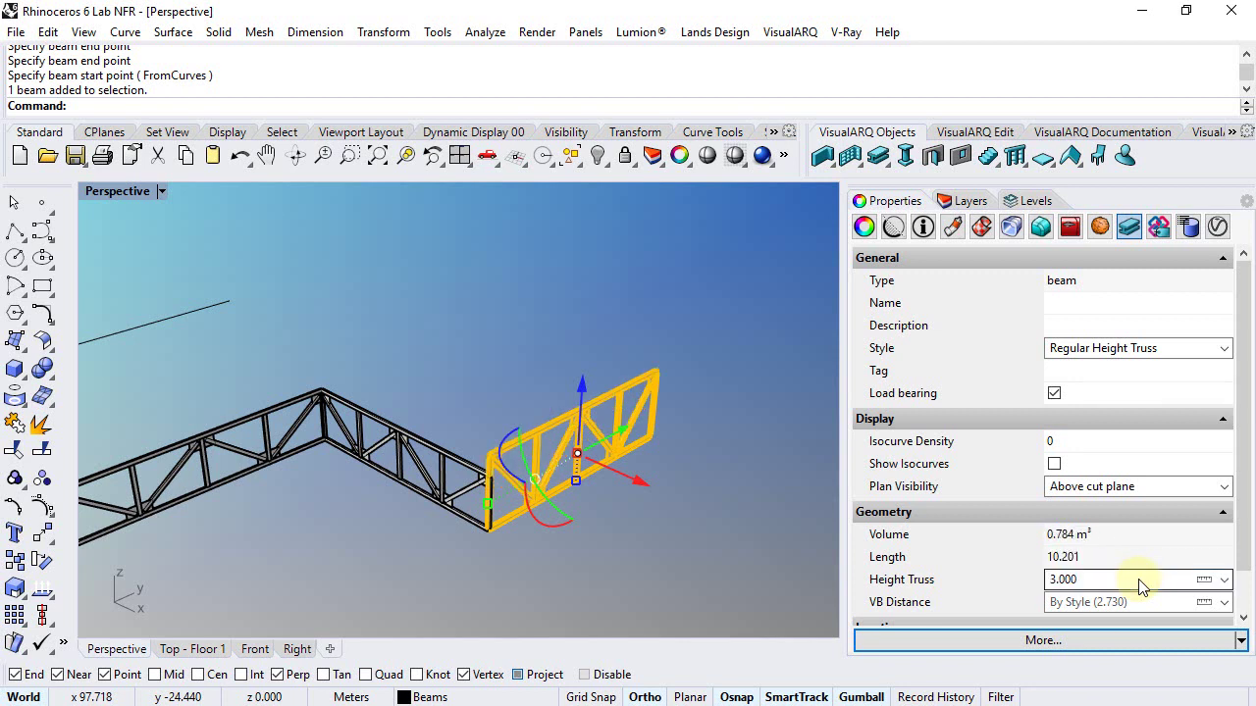
- Set the VB Distance of the selected truss segment to 2 and clear the selection
click(1138, 602)
text(2)
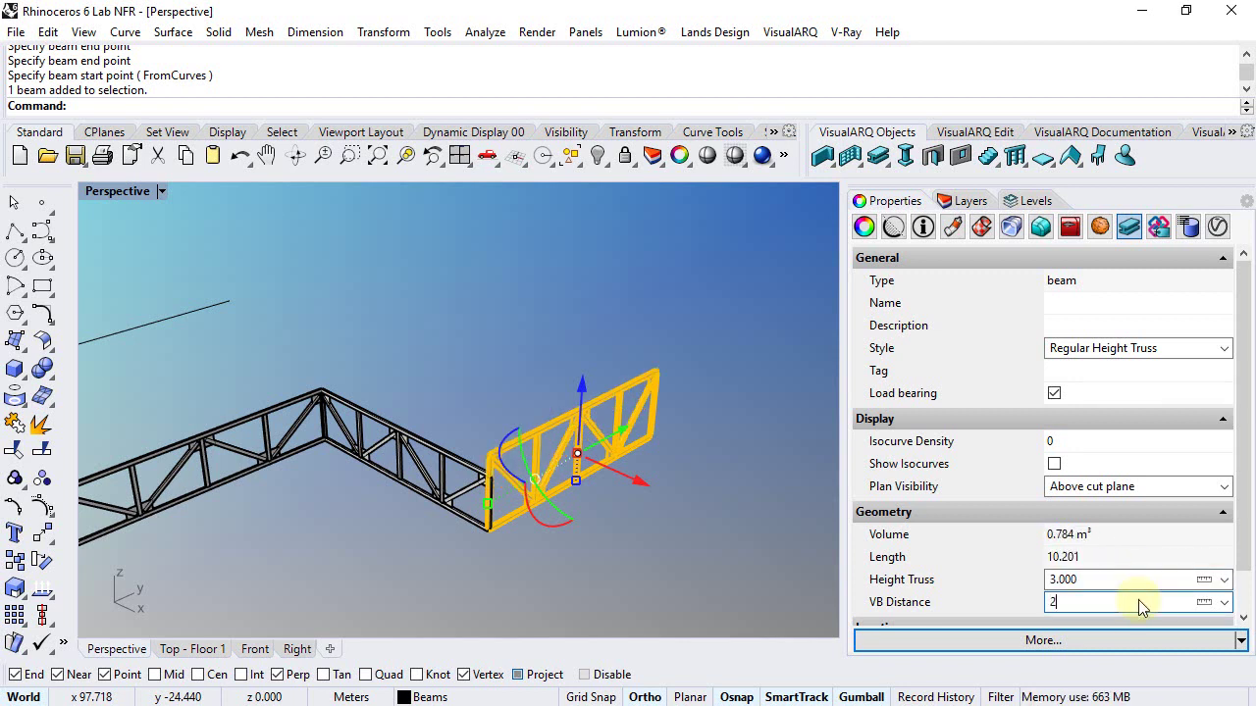
key(Return)
click(741, 525)
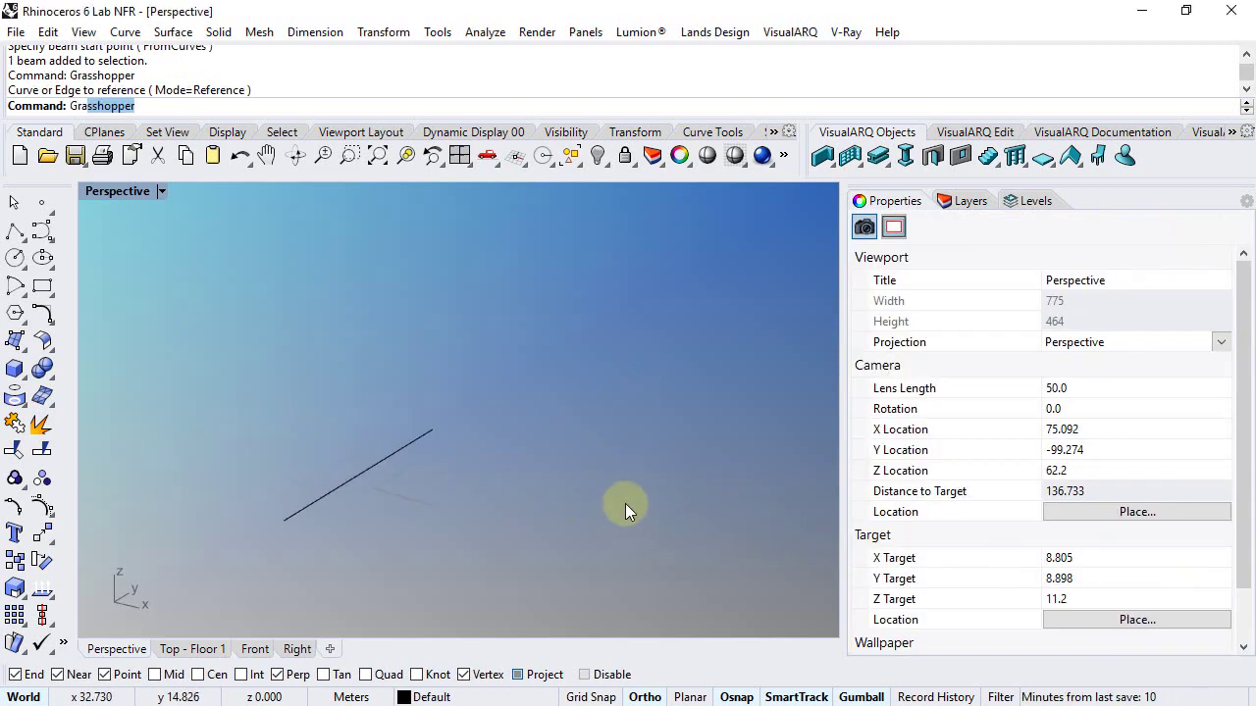
- Open Grasshopper and switch to the Beam array definition
key(Return)
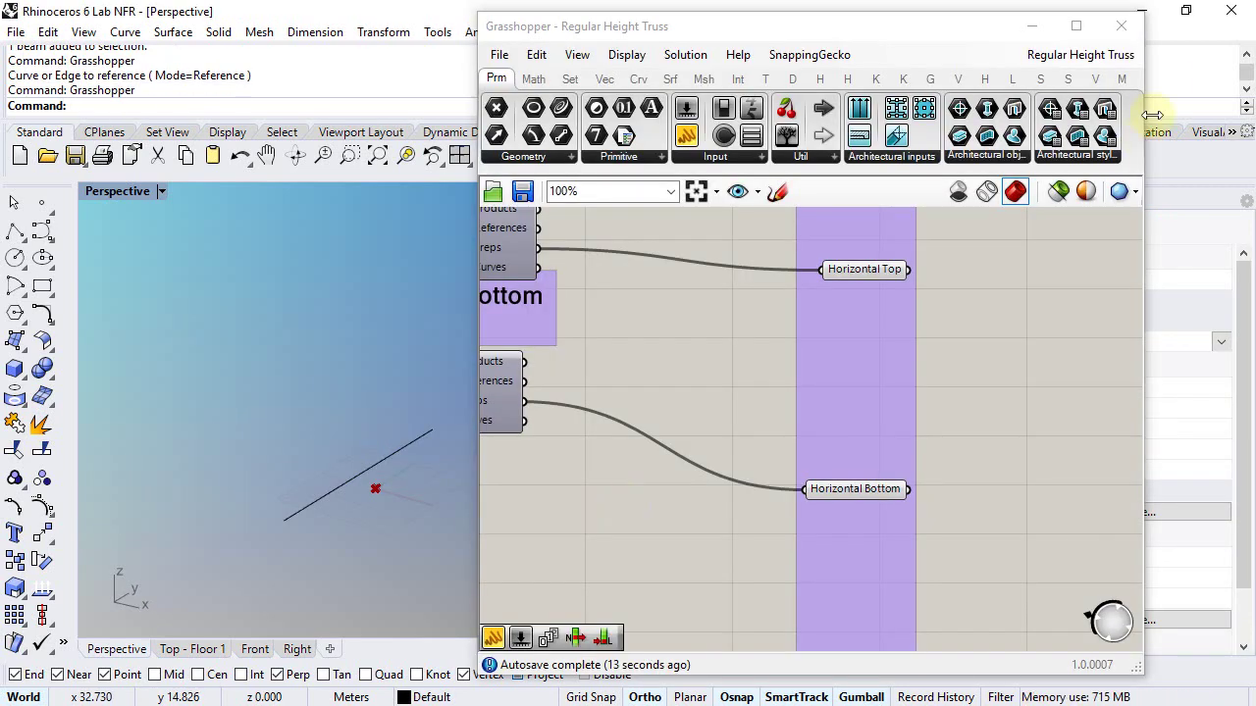
mouse_move(1113, 56)
click(1098, 248)
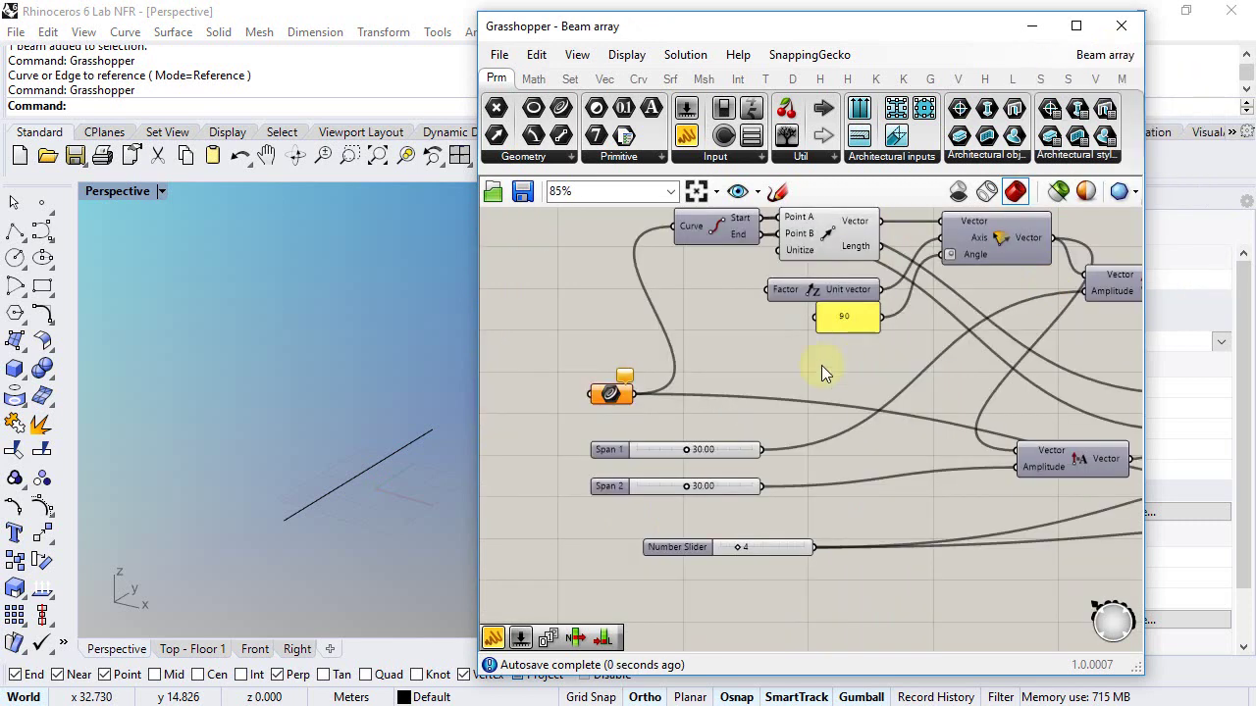
- Reference the straight line in the Rhino model as the input of the Curve parameter in the Beam array definition
scroll(329, 417, down, 2)
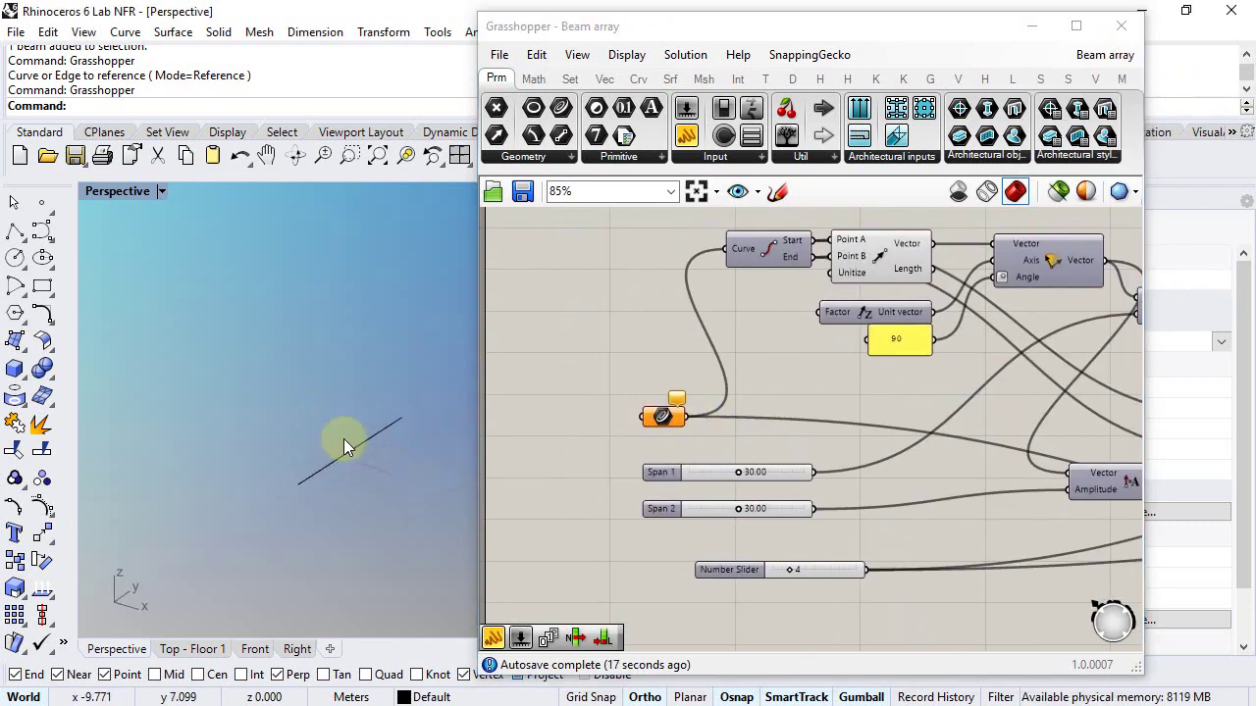
scroll(343, 446, up, 1)
click(669, 417)
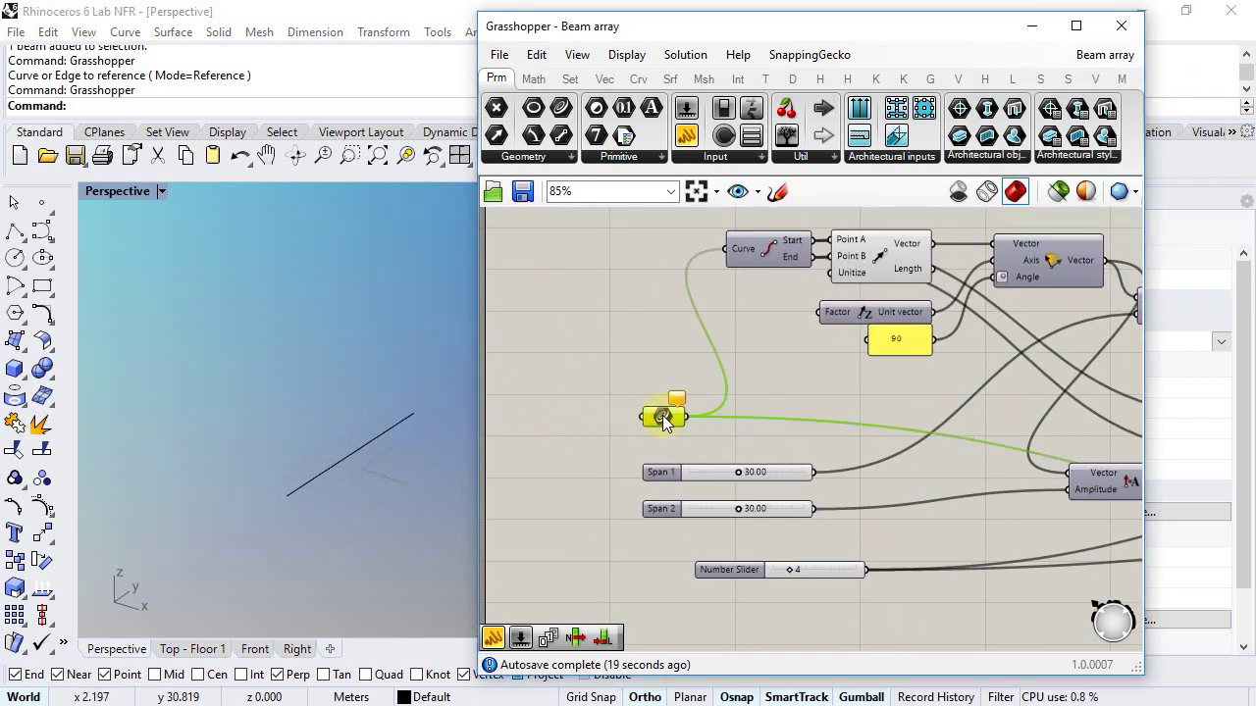
right_click(662, 415)
click(711, 555)
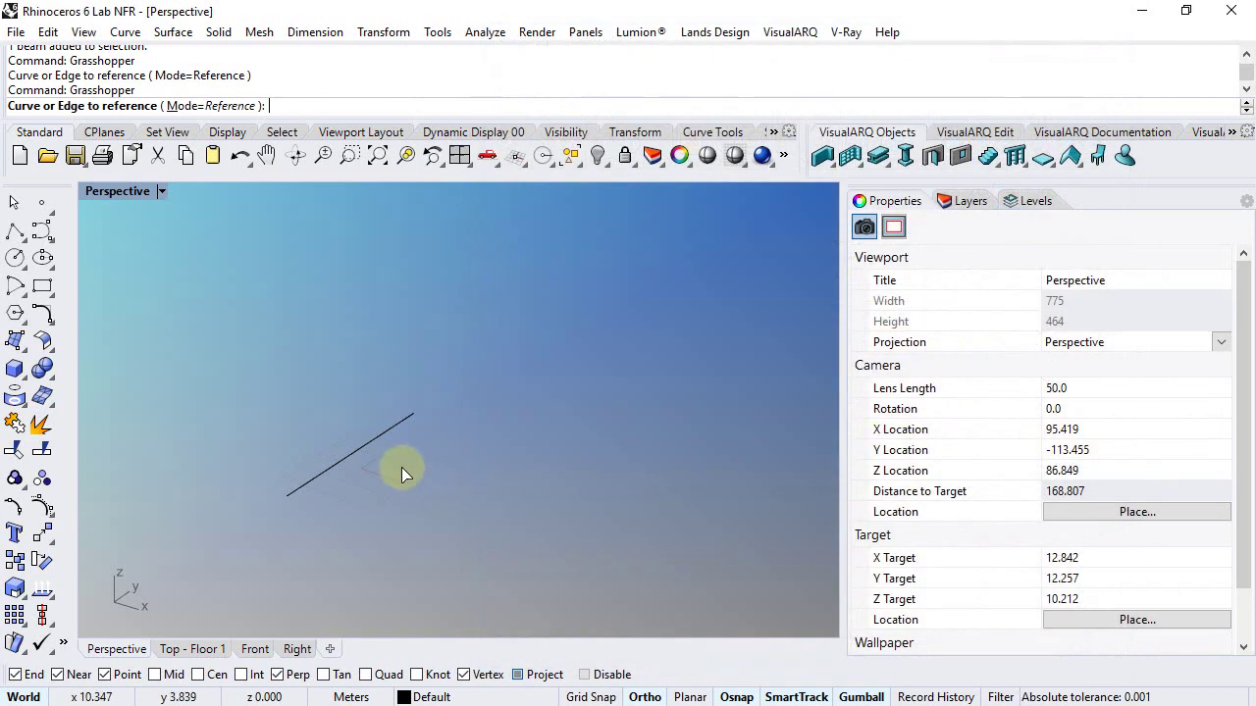
click(353, 448)
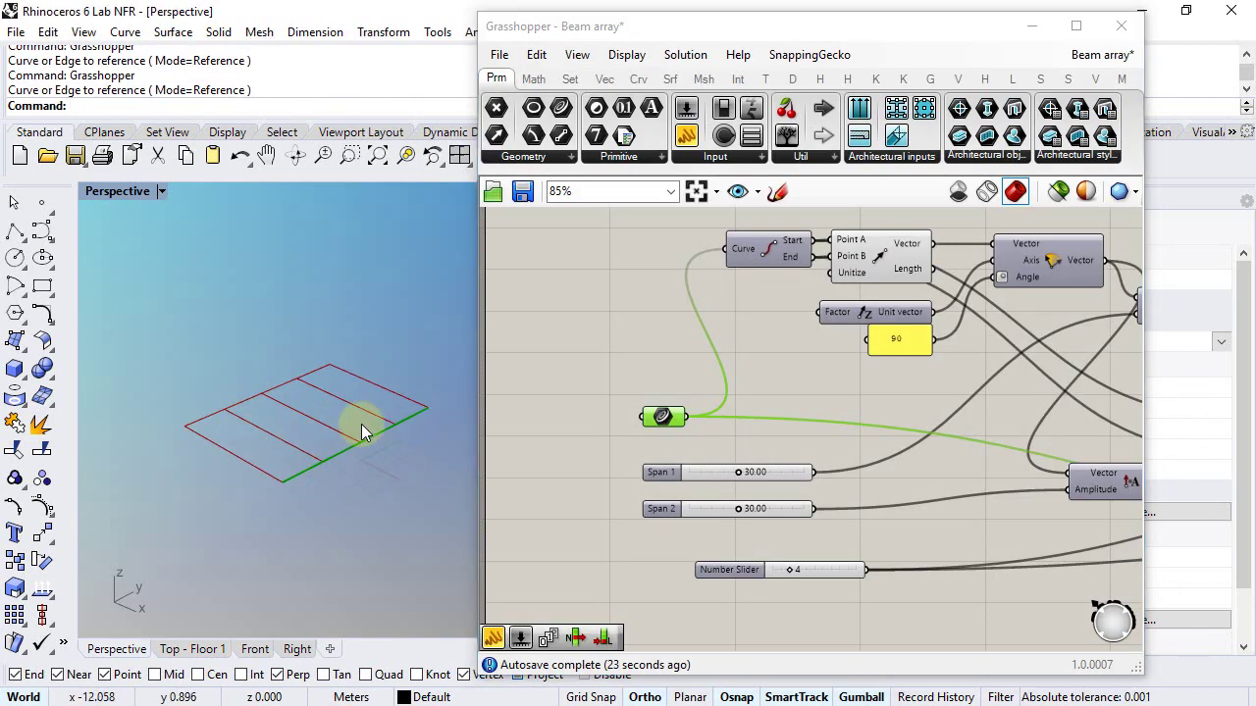
- Set Span 1 to 30.60, Span 2 to 32.40 and the Number Slider beneath them to 7
right_drag(361, 426, 261, 401)
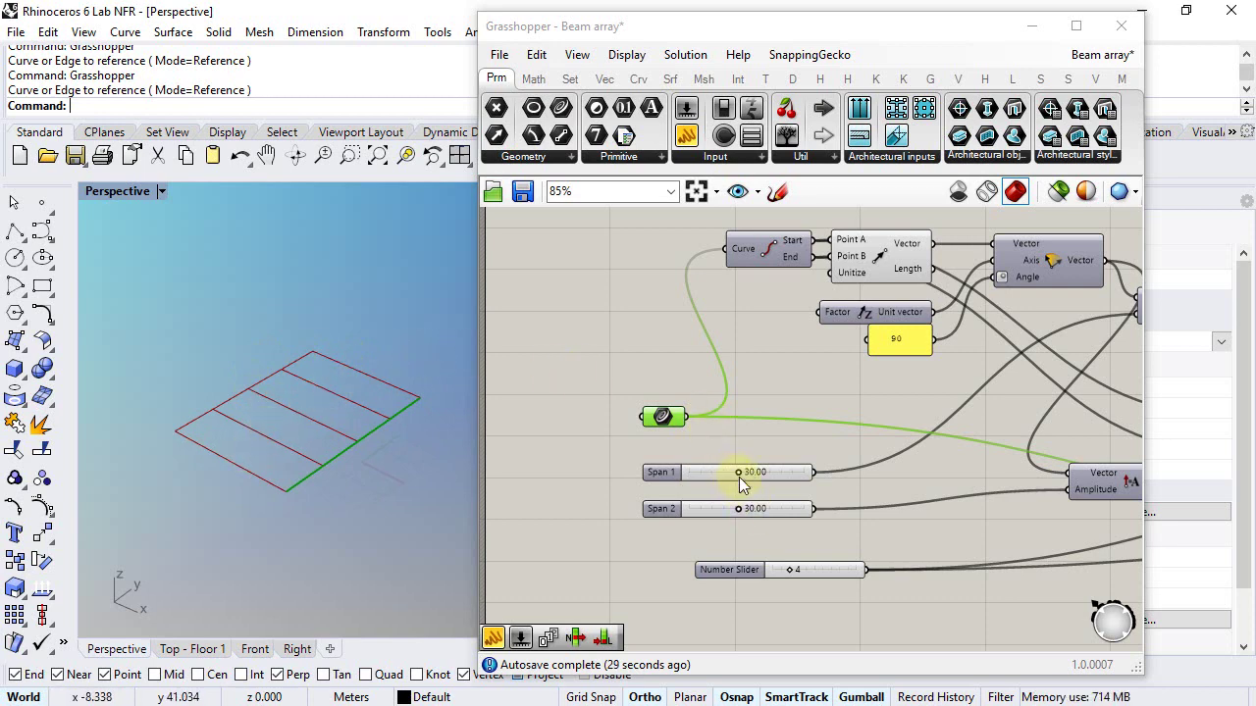
drag(743, 478, 745, 512)
mouse_move(789, 571)
mouse_down()
mouse_move(813, 576)
mouse_move(799, 576)
mouse_up()
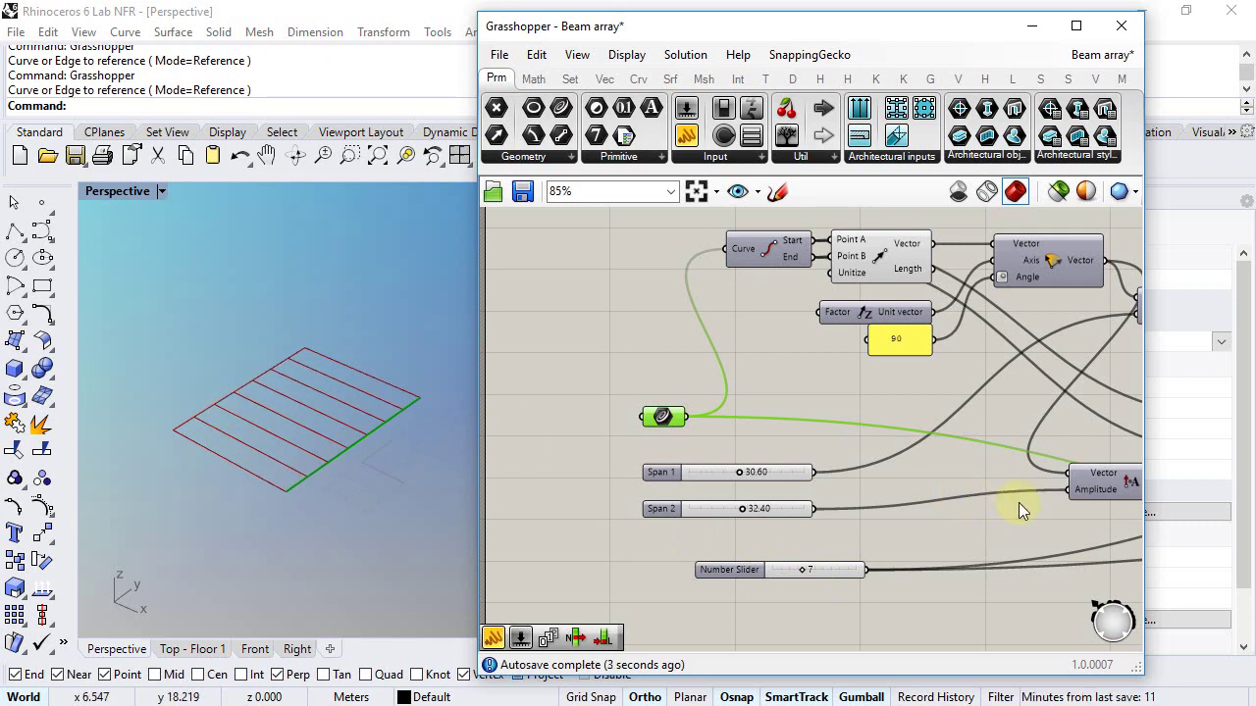
- Examine the Line, Beam and Beam Style components that turn the array lines into beams
right_drag(1019, 502, 737, 499)
scroll(737, 499, down, 2)
right_drag(1088, 496, 726, 443)
scroll(940, 521, up, 3)
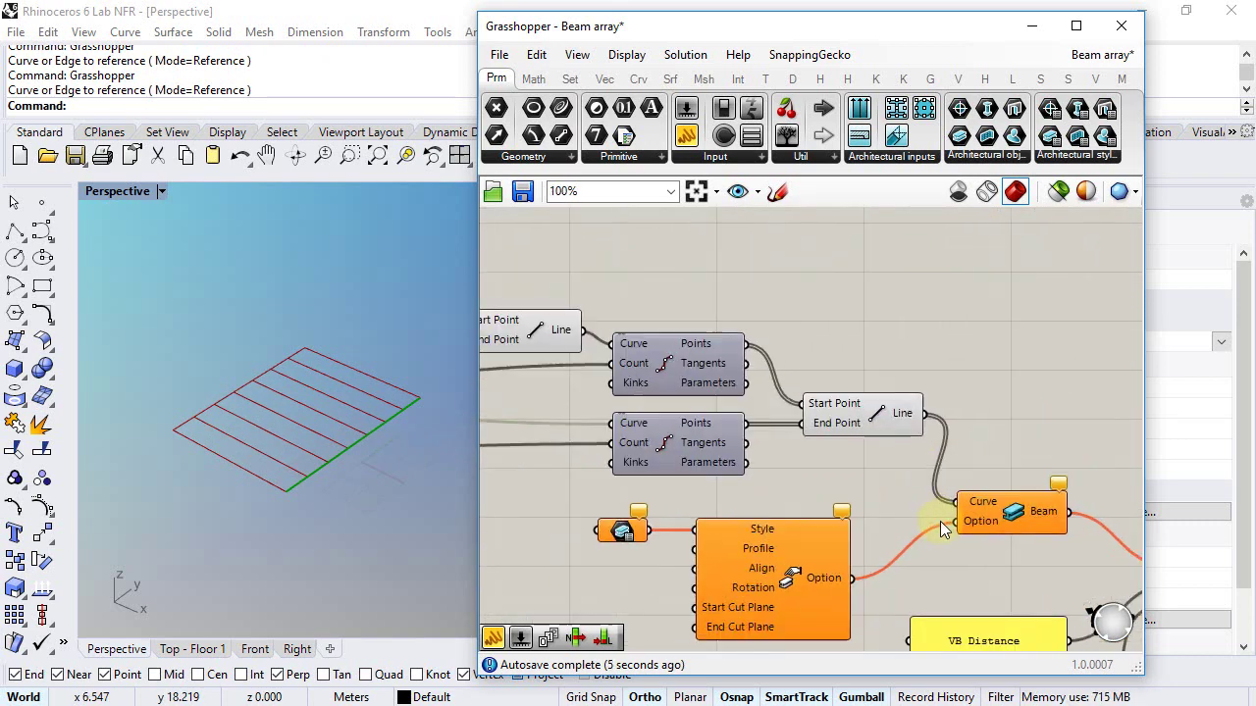
right_drag(1079, 416, 985, 365)
click(917, 450)
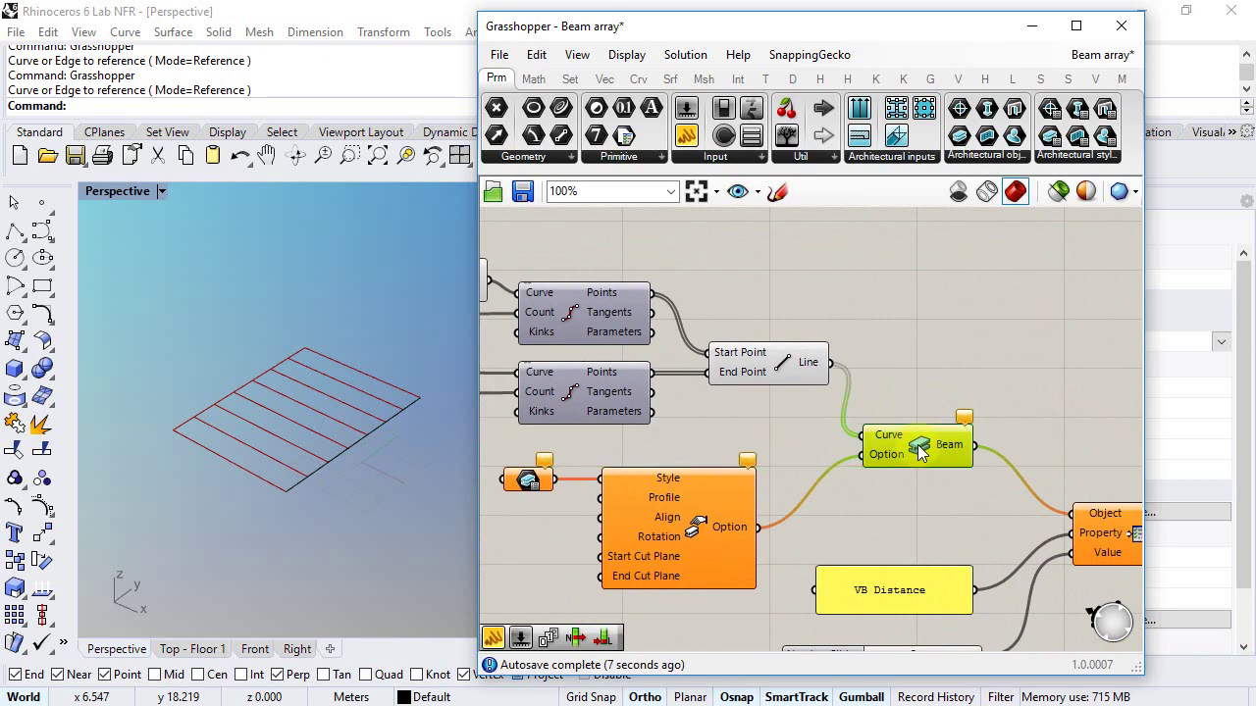
click(785, 373)
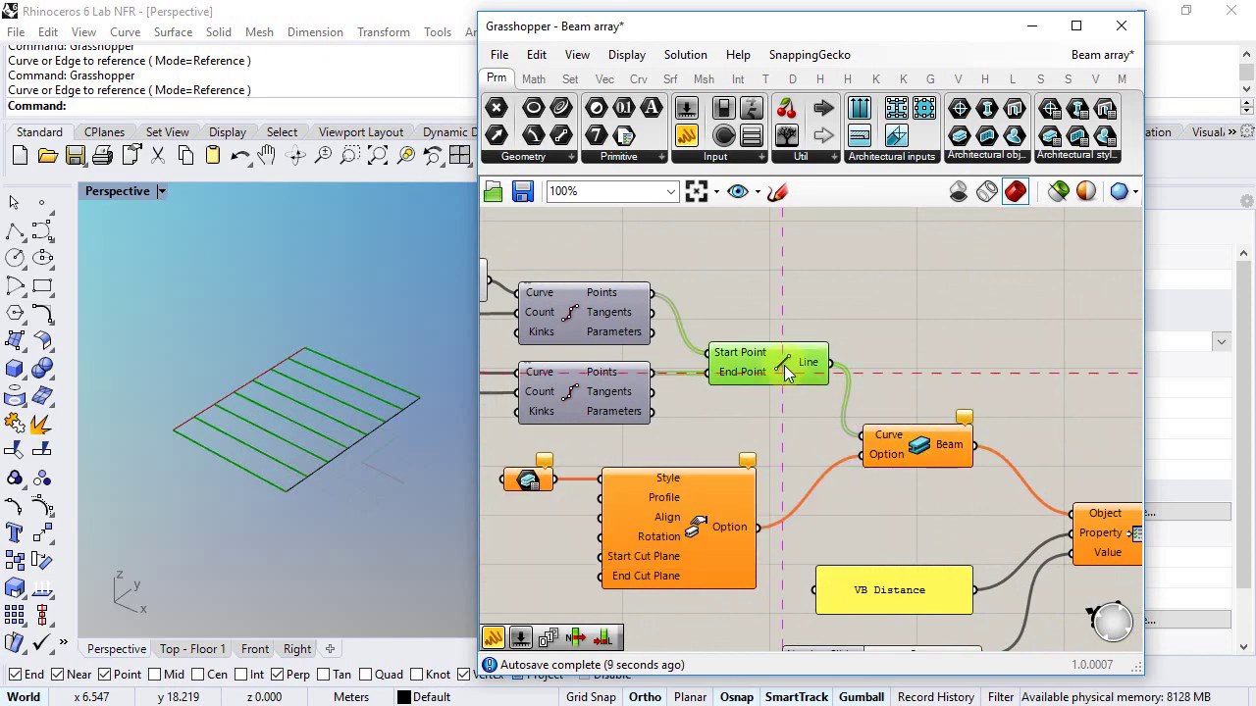
right_drag(771, 424, 841, 409)
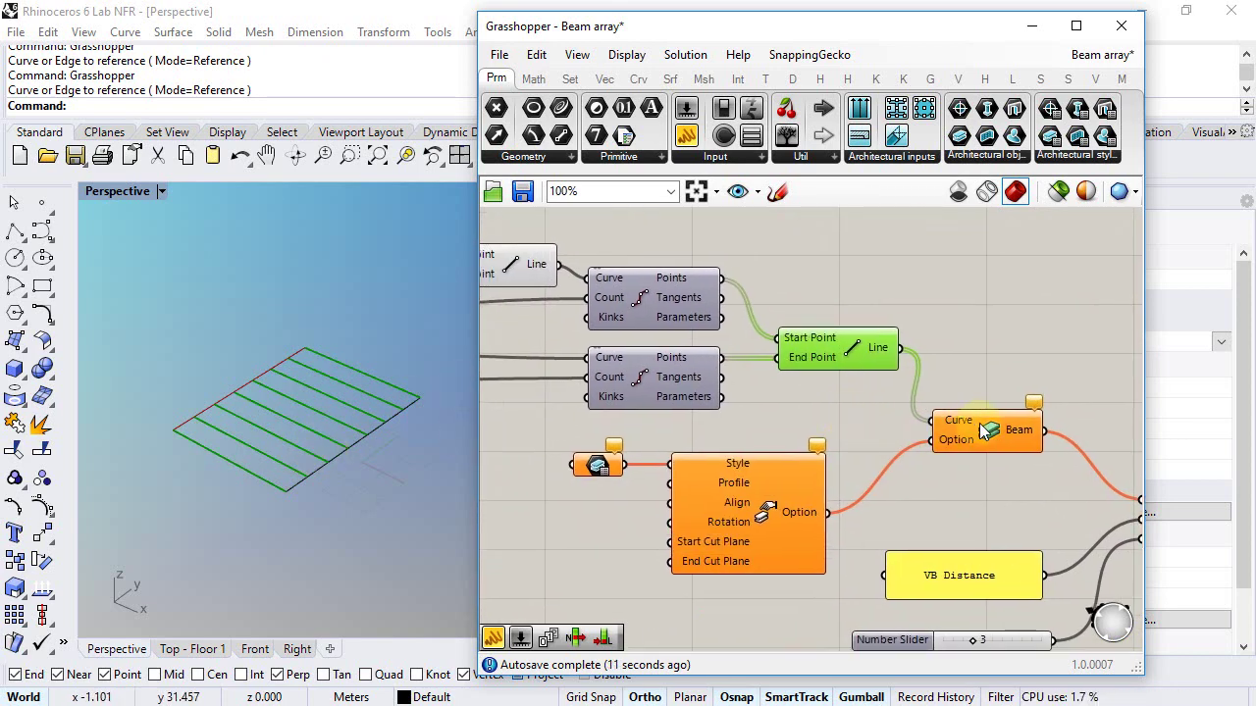
click(785, 429)
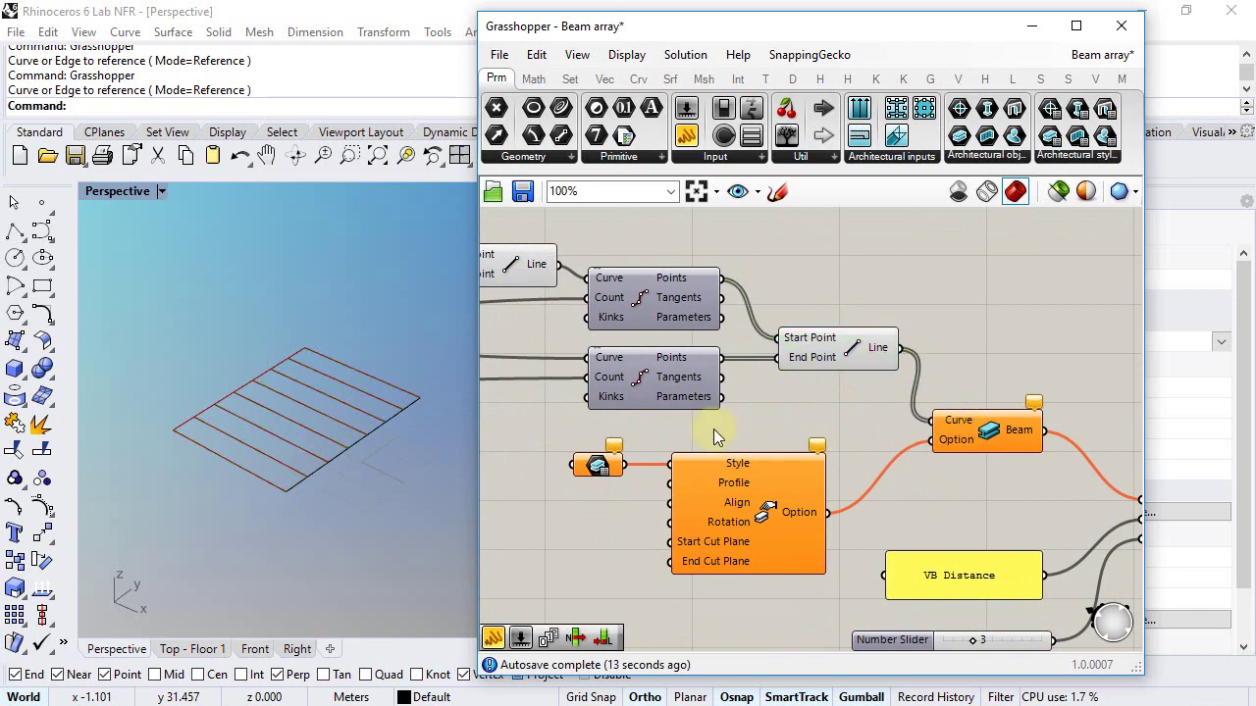
click(598, 467)
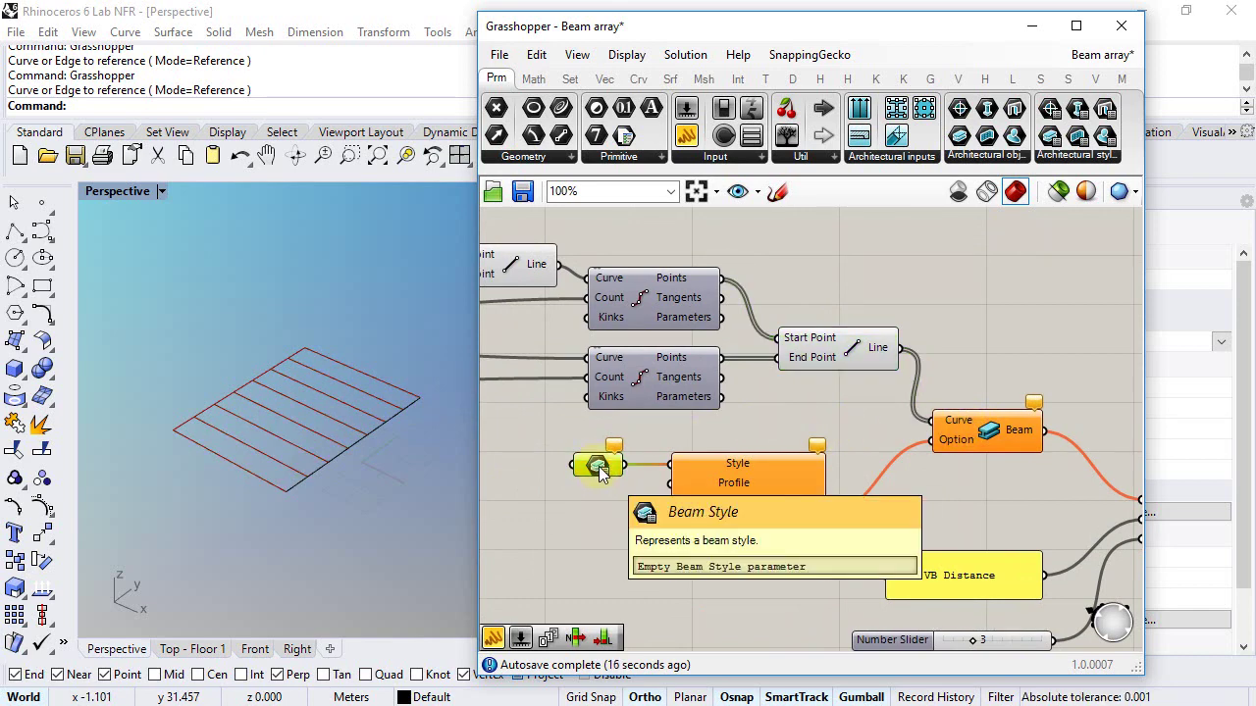
- Assign the Regular Height Truss style to the Beam Style parameter that feeds the beam options
right_click(601, 473)
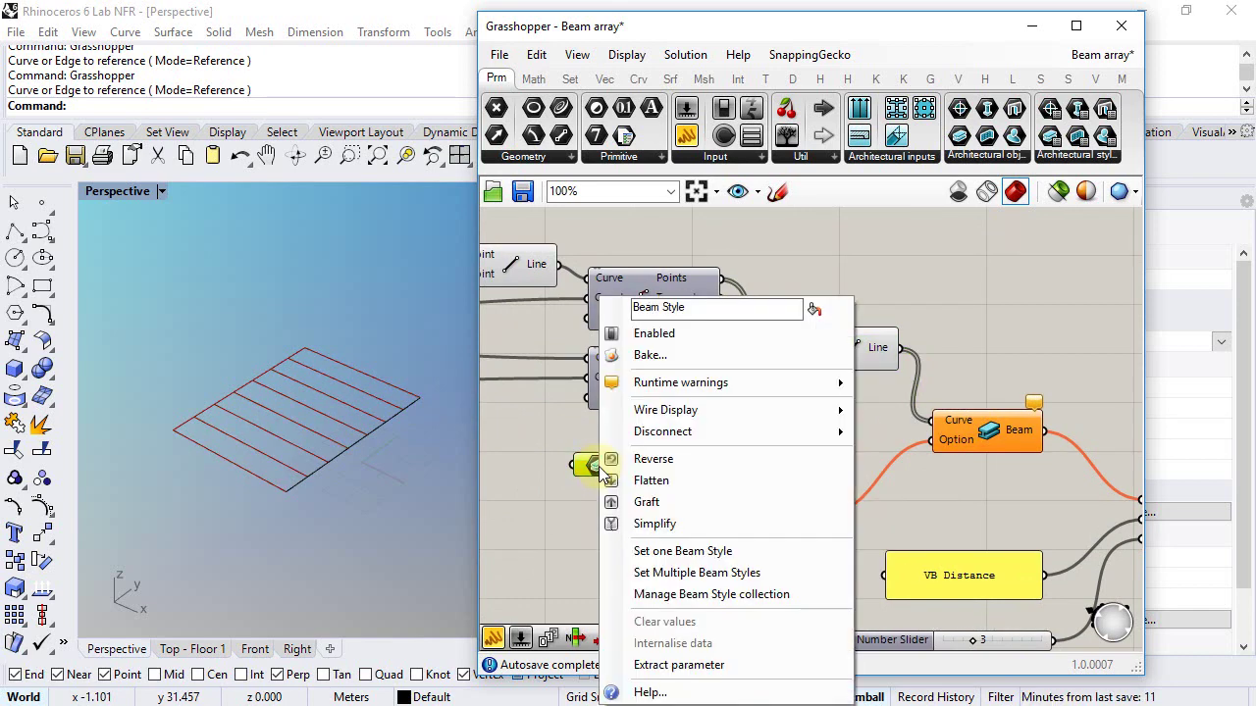
click(650, 552)
drag(808, 176, 790, 289)
click(486, 265)
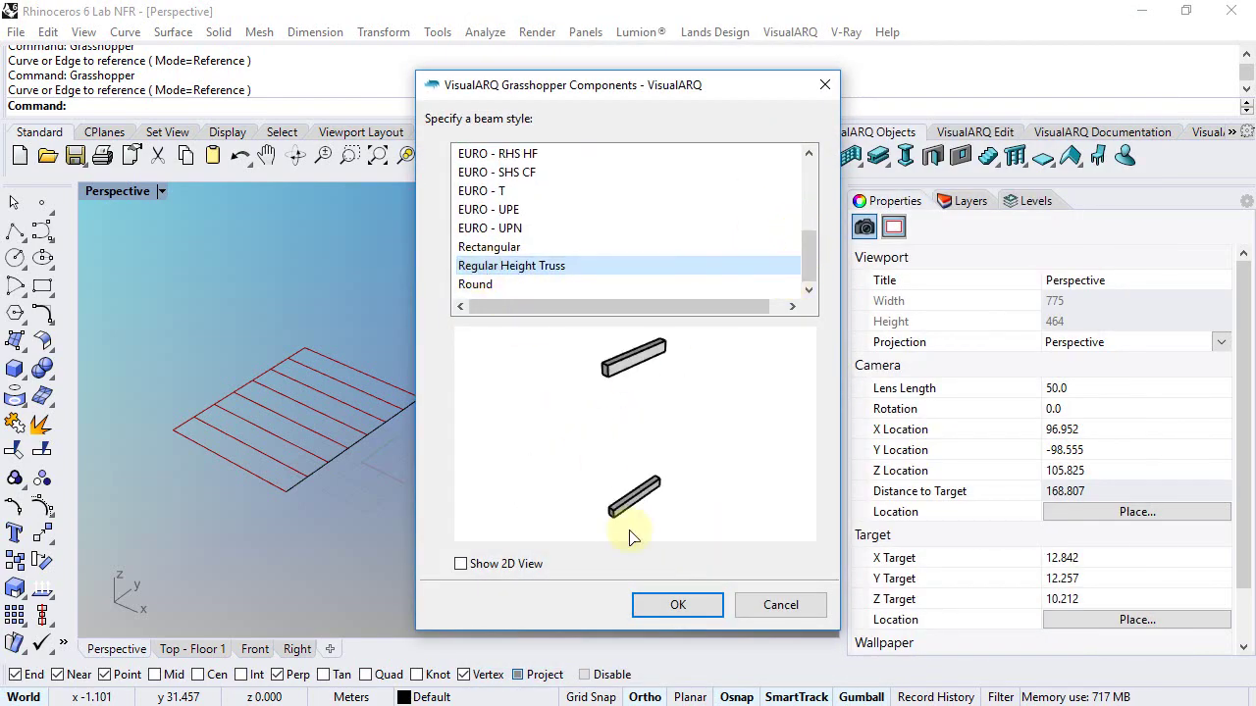
click(663, 604)
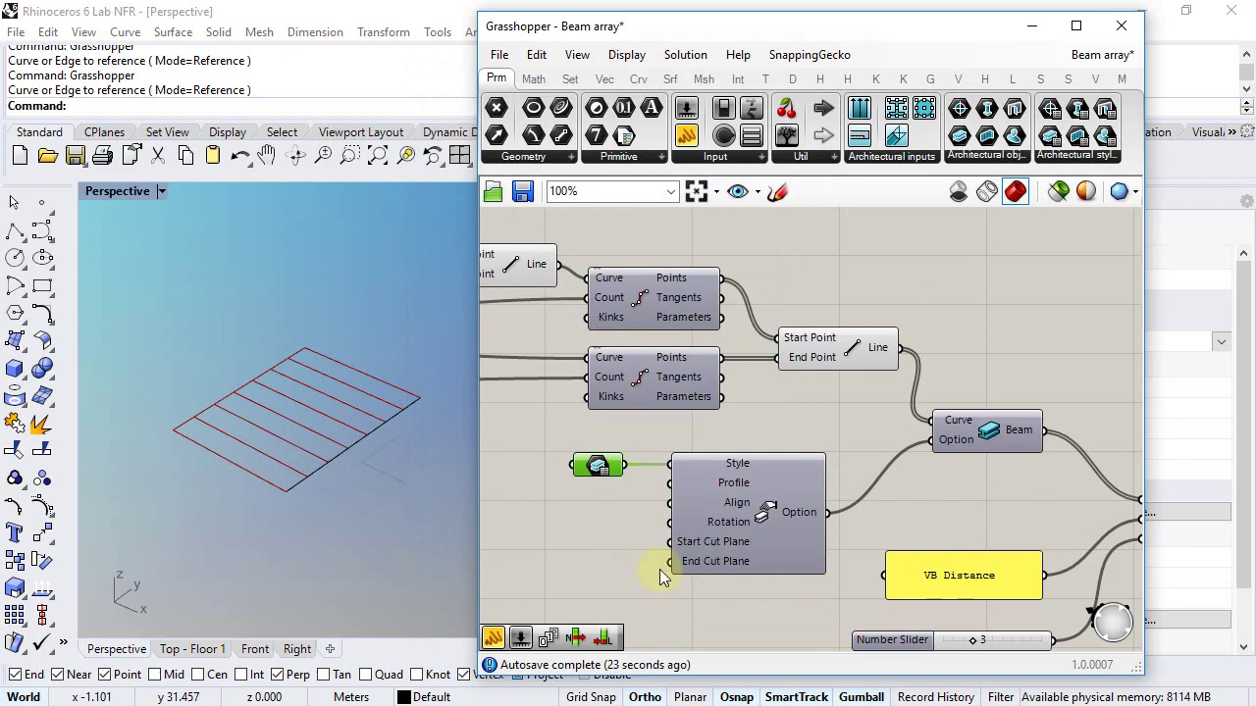
right_drag(335, 485, 276, 456)
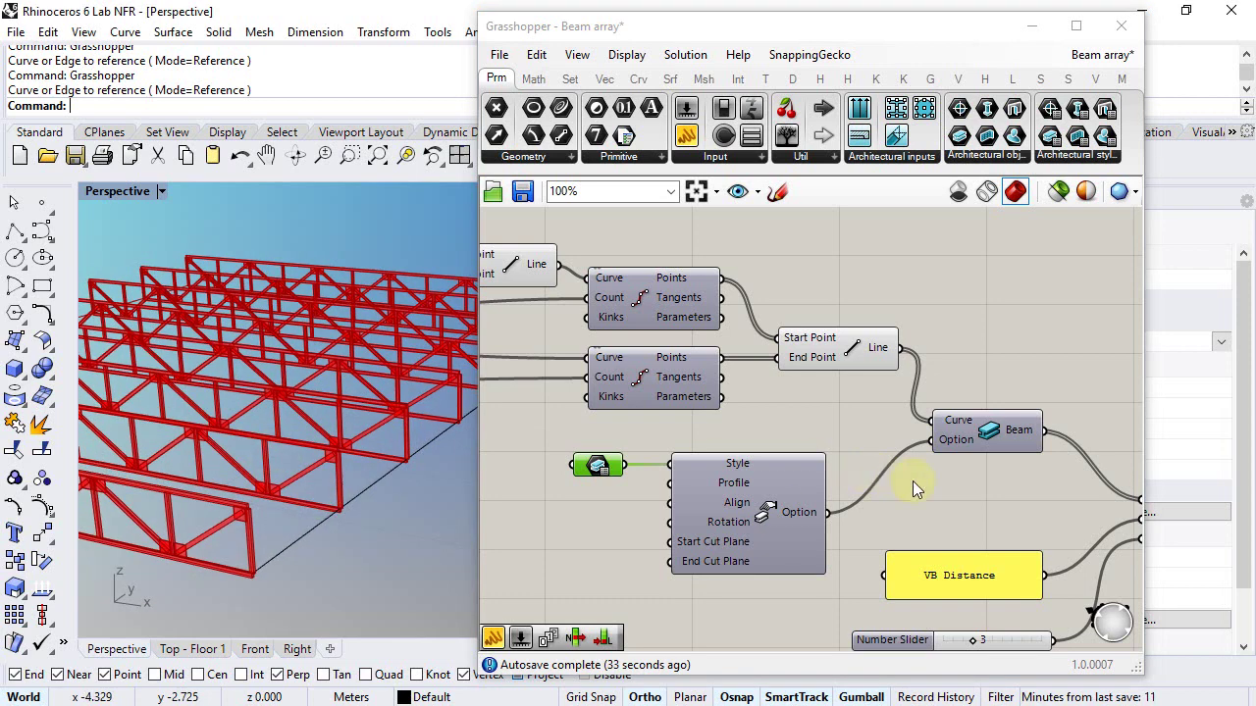
- Set the Number Slider that supplies the VB Distance value of the VisualARQ Set Property component to 5
right_drag(935, 492, 765, 468)
click(949, 484)
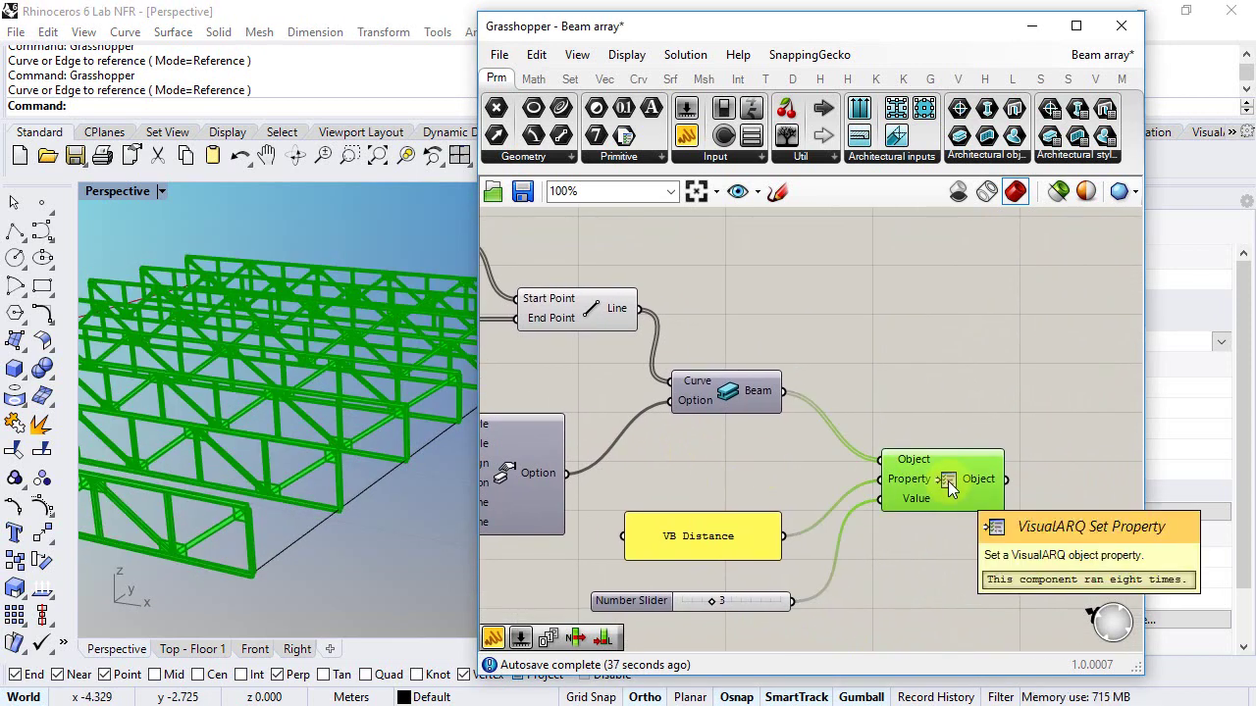
right_drag(745, 542, 798, 519)
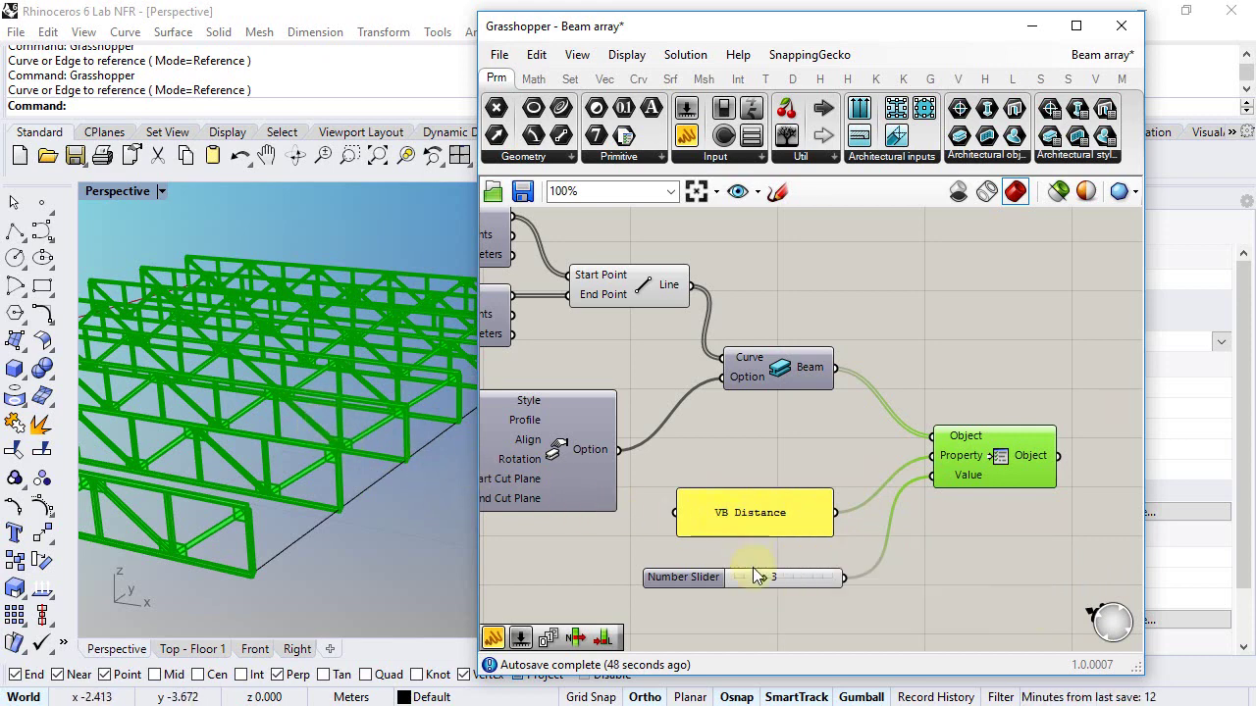
drag(792, 579, 793, 579)
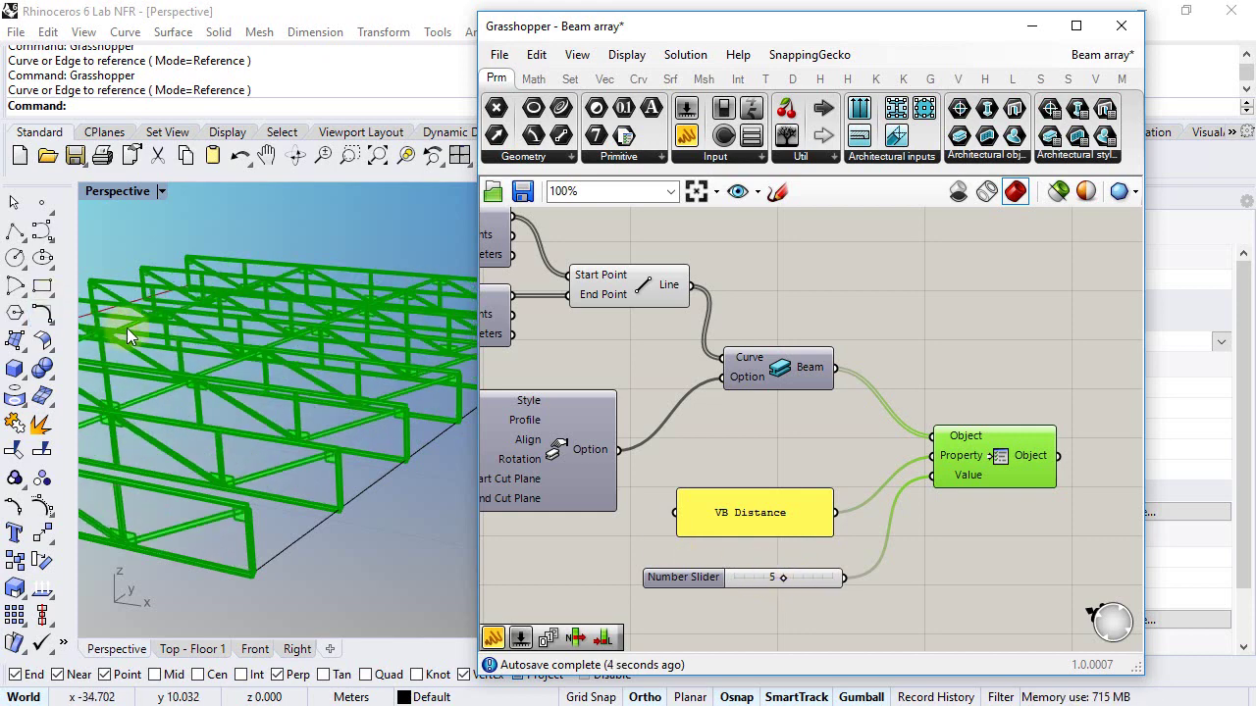
scroll(338, 419, down, 3)
scroll(338, 419, down, 2)
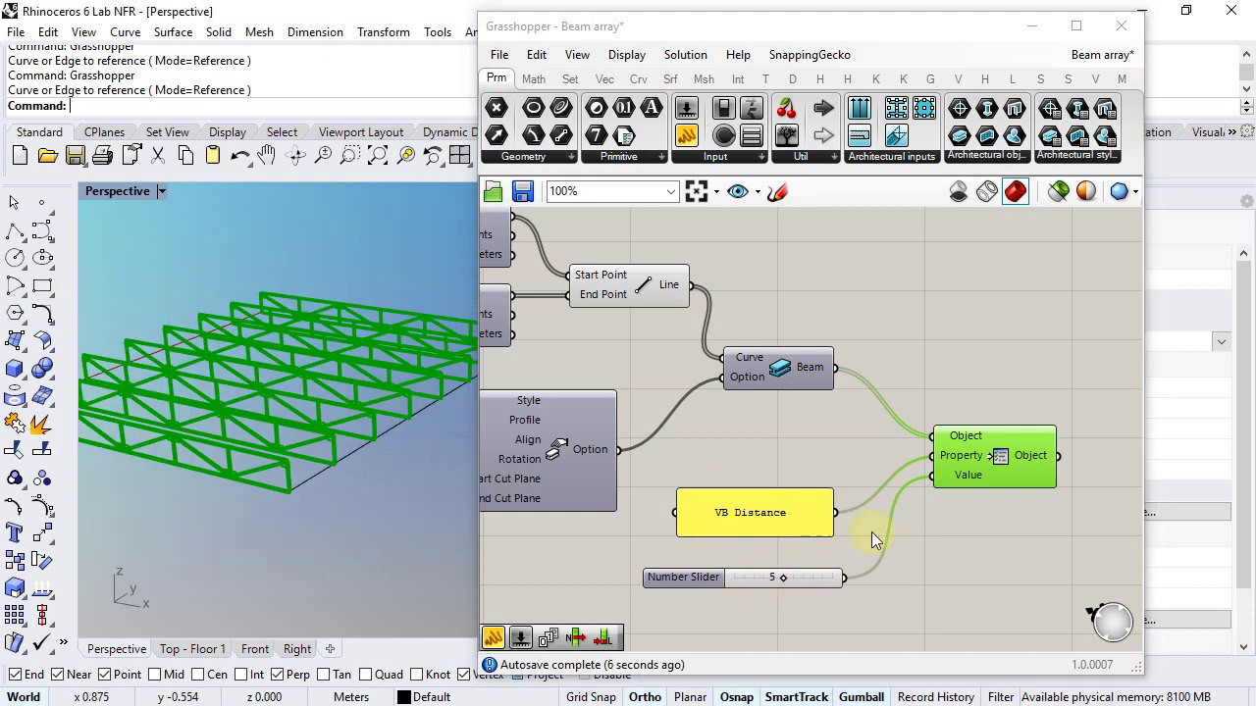
- Bake the truss beams from the VisualARQ Set Property component into the Rhino model and close the Grasshopper window
click(1002, 492)
click(1005, 458)
middle_click(1005, 458)
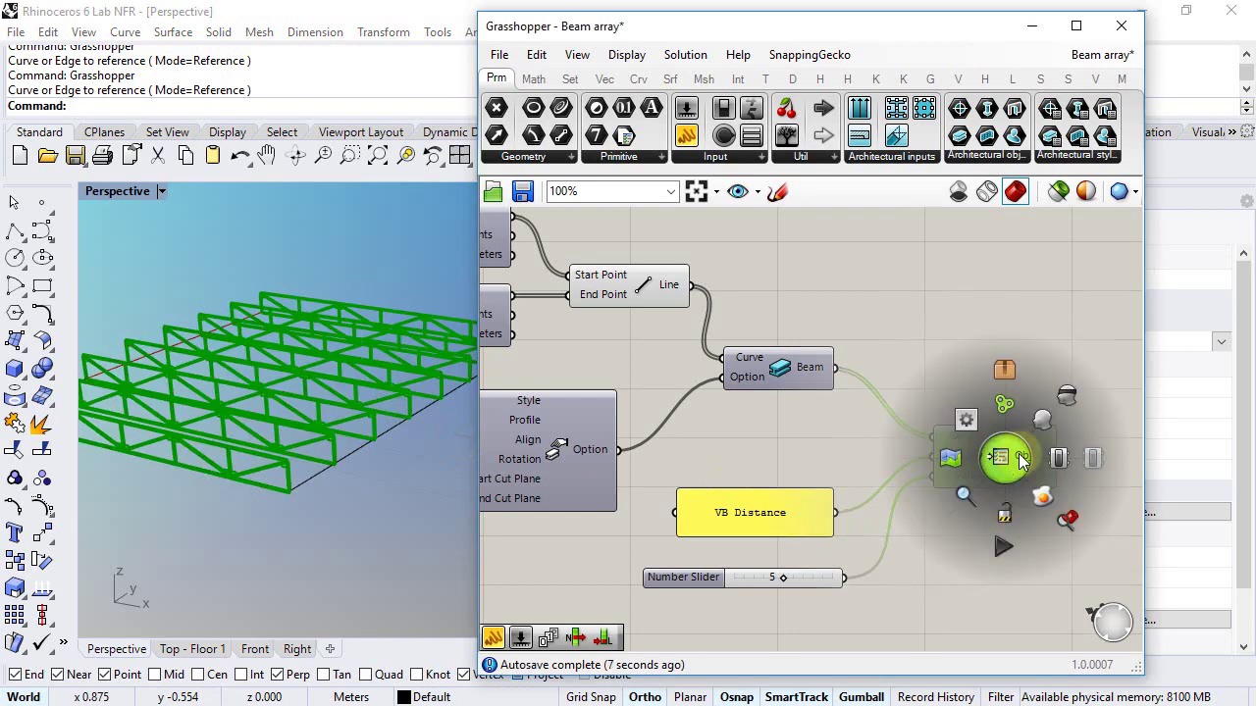
click(1035, 517)
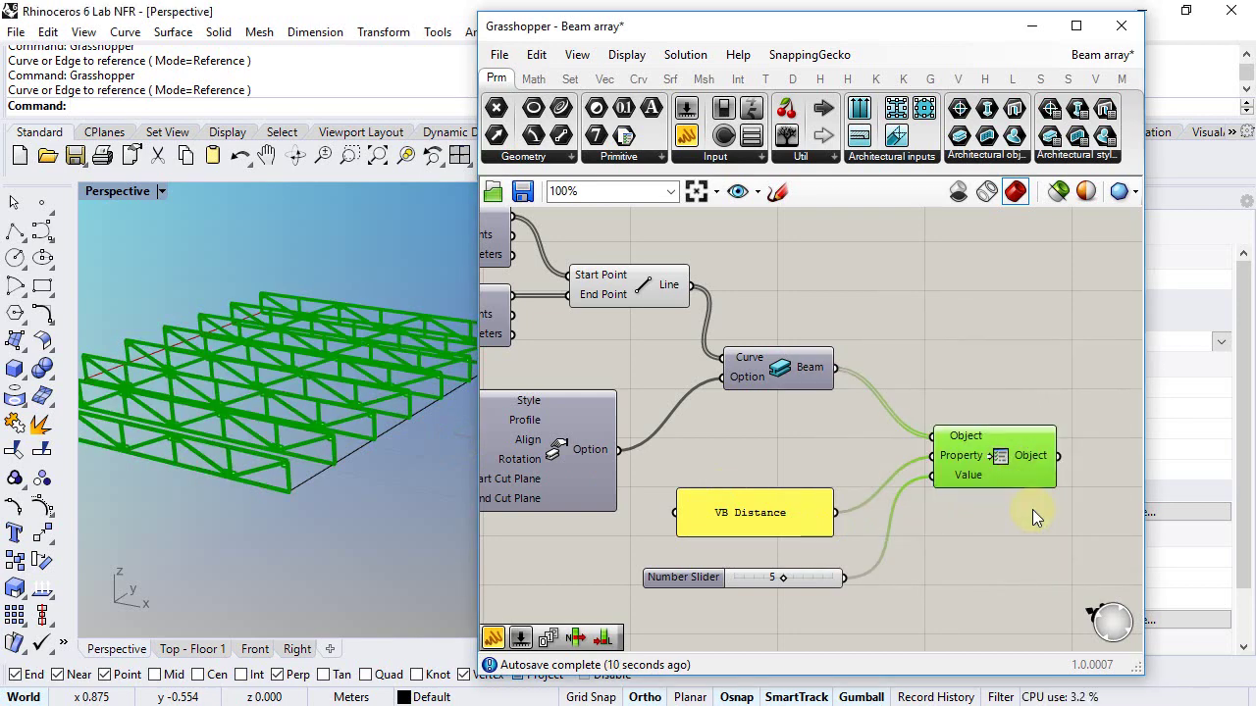
click(1013, 369)
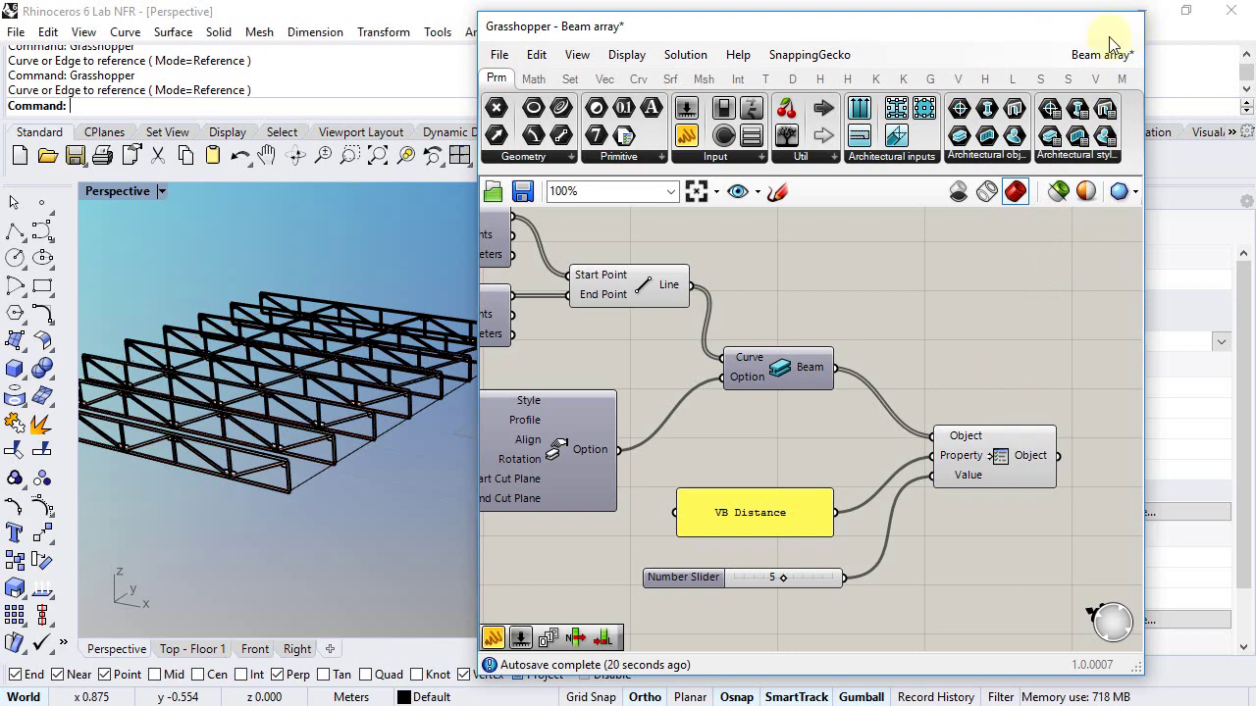
click(1121, 25)
- Set the rearmost baked truss beam's VB Distance to 7 and its Height Truss to 4, and deselect it
click(453, 323)
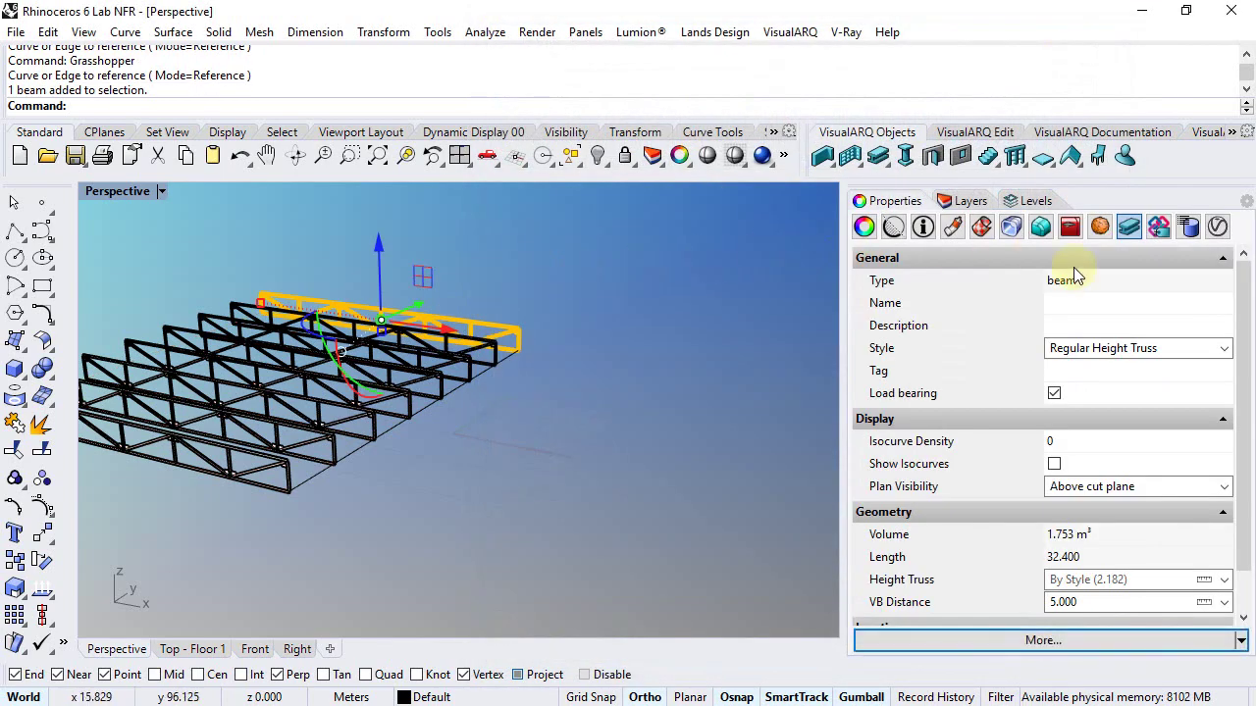
click(1178, 605)
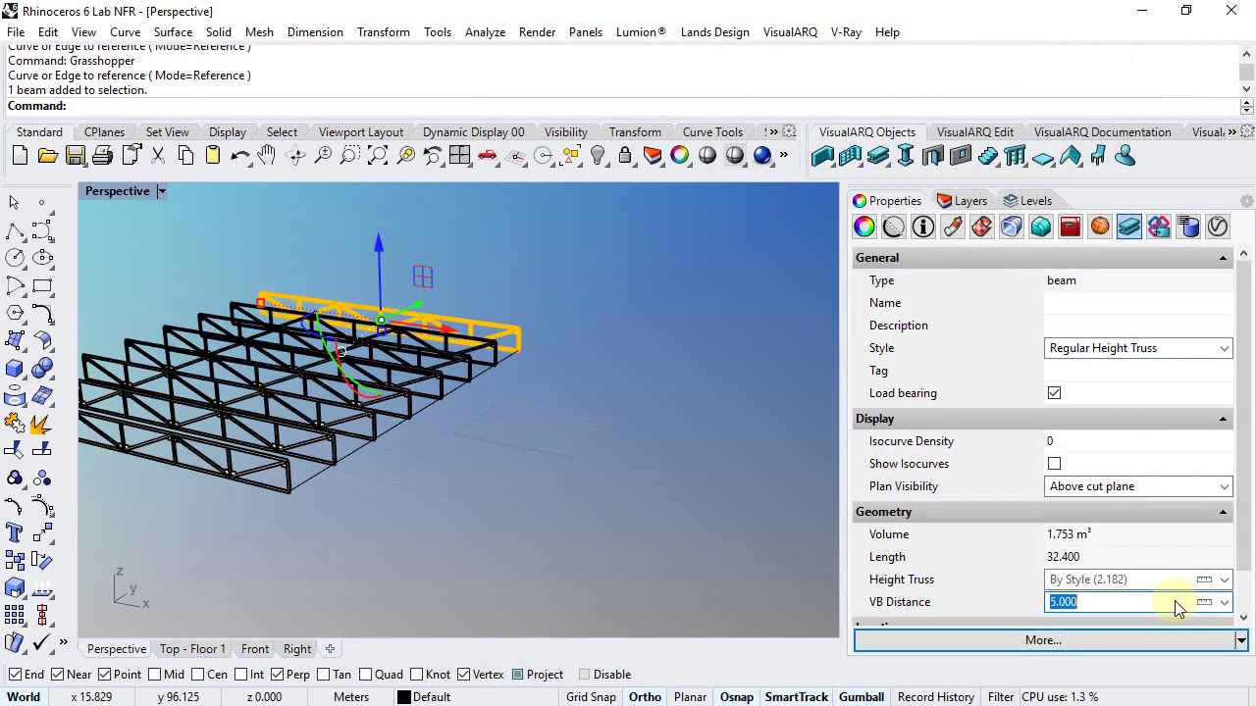
text(7)
key(Return)
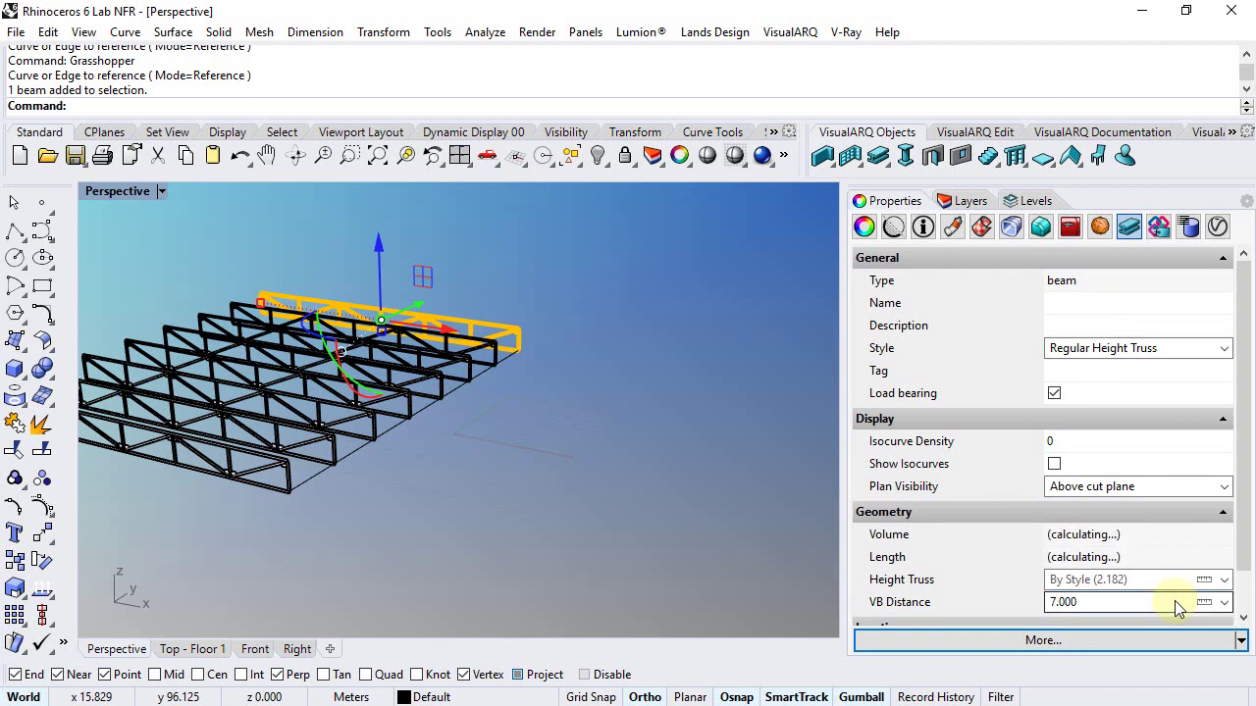
click(1160, 580)
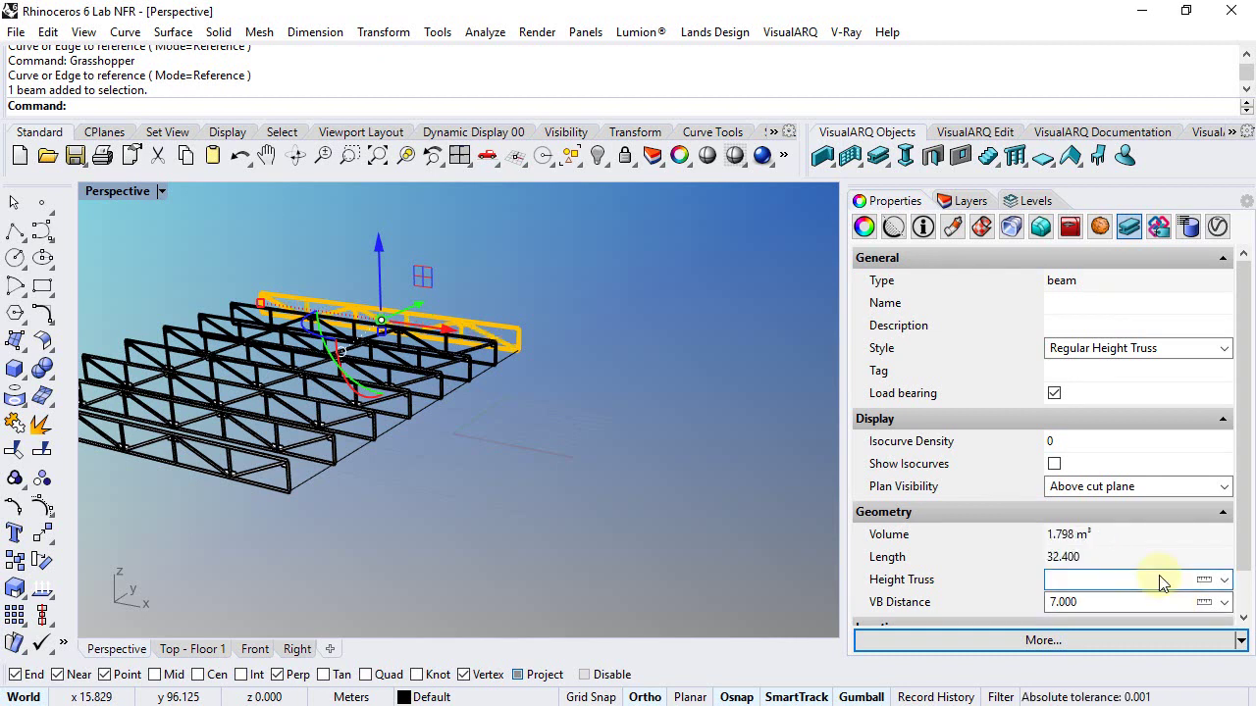
text(4)
key(Return)
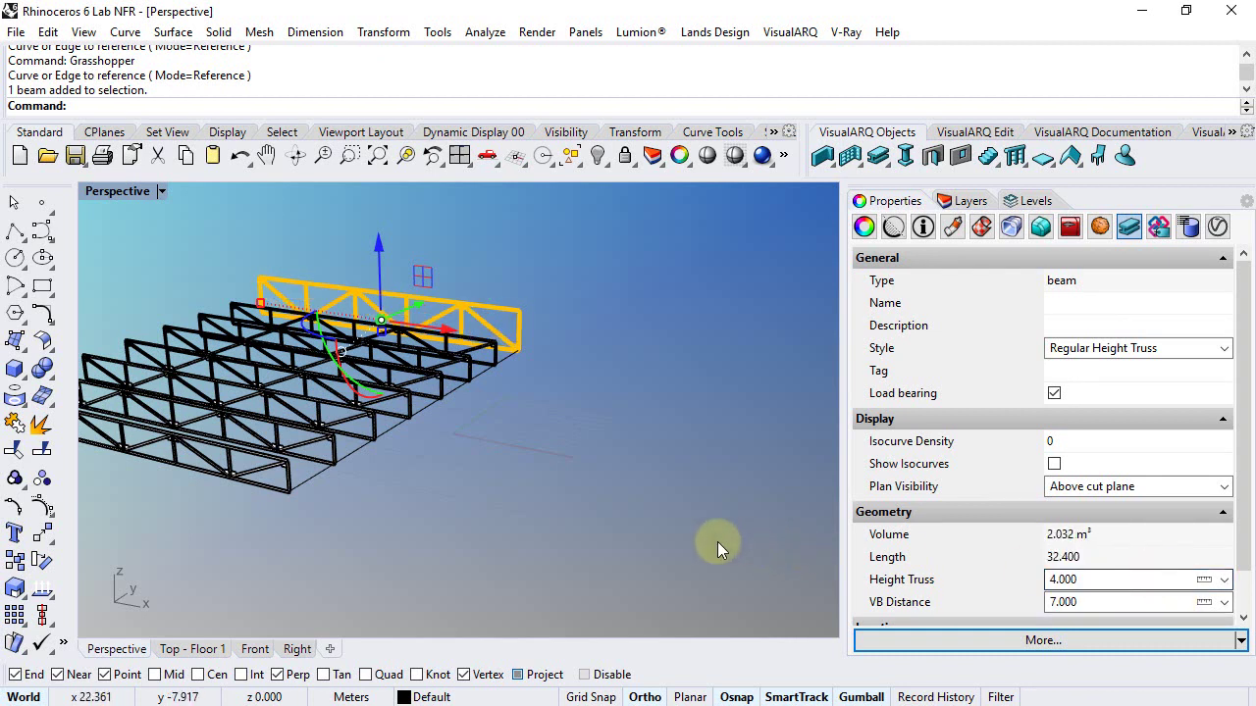
key(Escape)
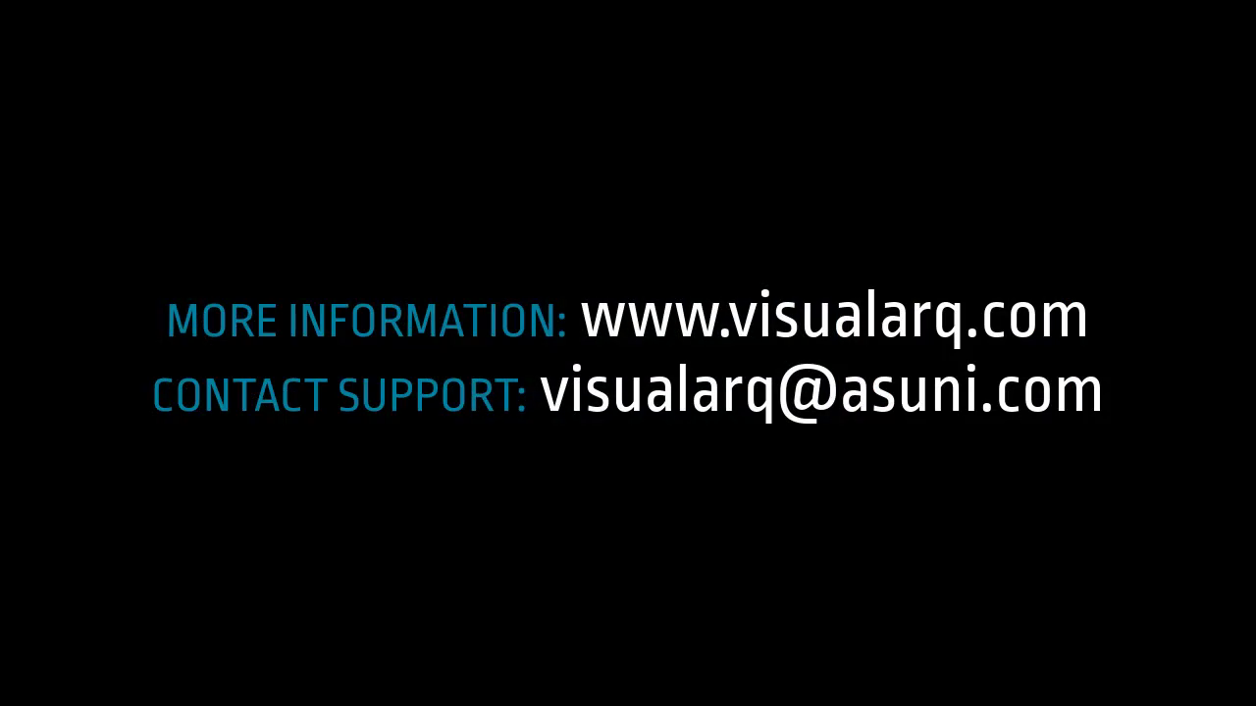